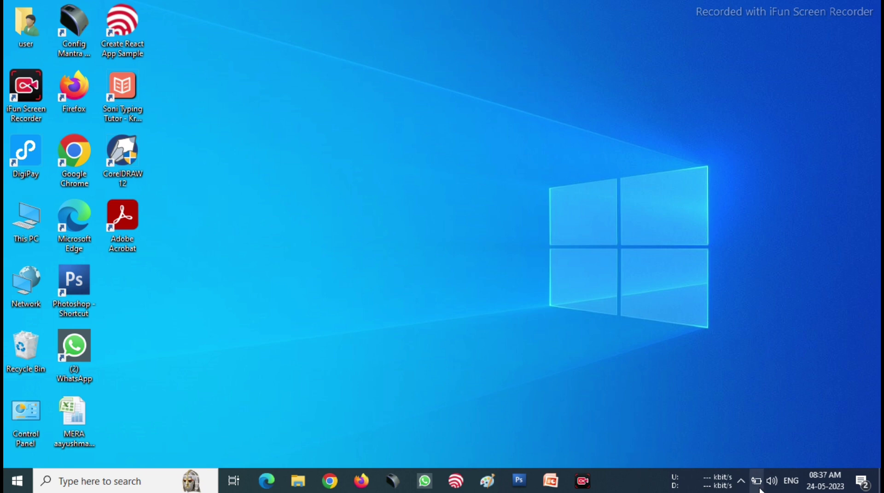
Turn on the Network system icon in the taskbar settings and check the network flyout, leaving Settings minimised
right_click(615, 481)
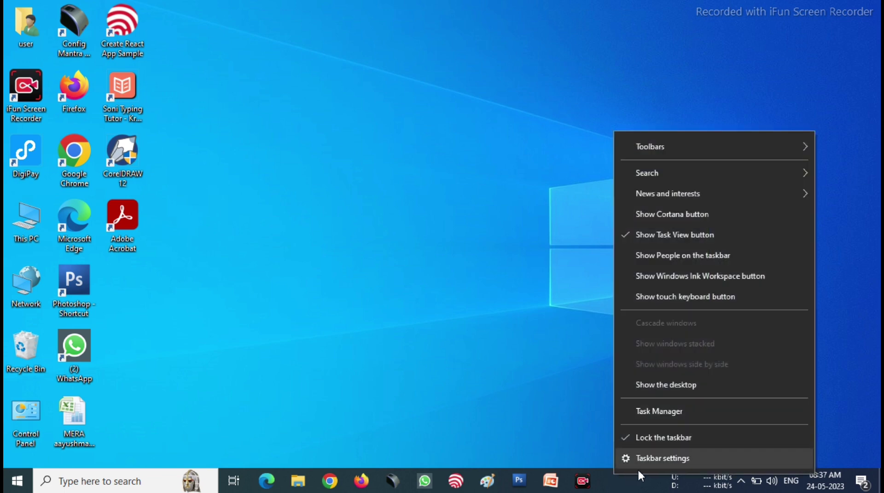
left_click(652, 461)
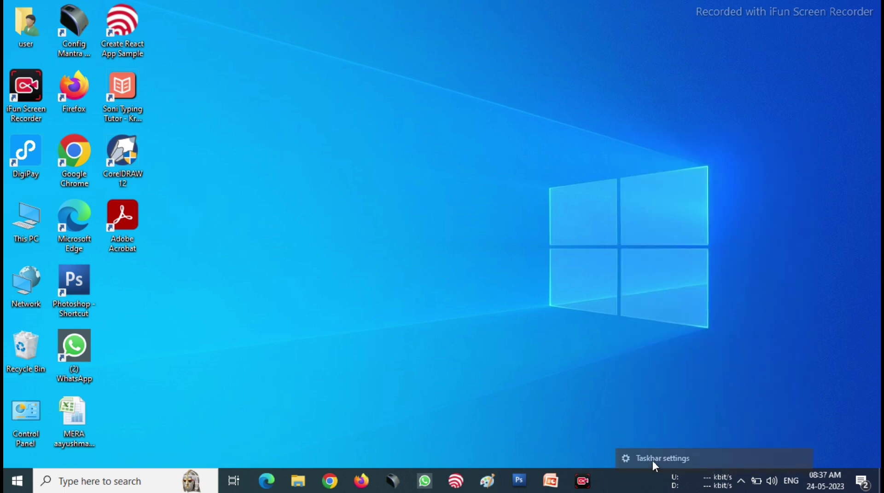
scroll(284, 246, "down", 4)
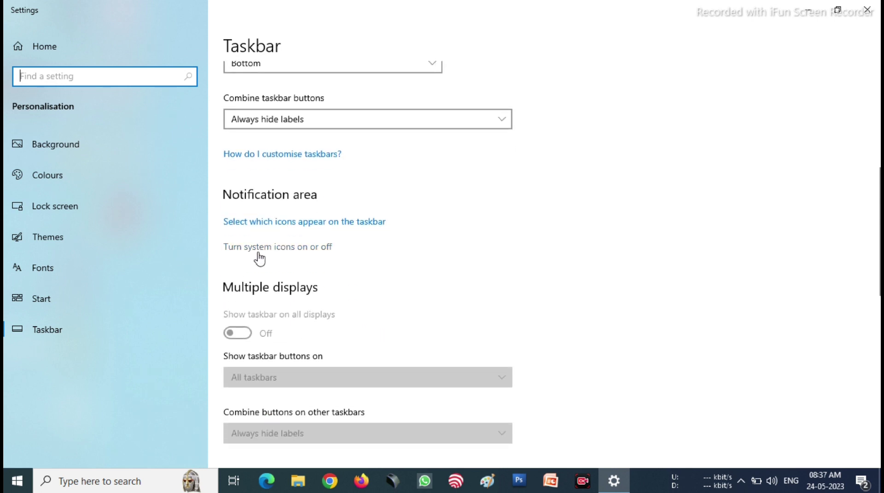
left_click(300, 248)
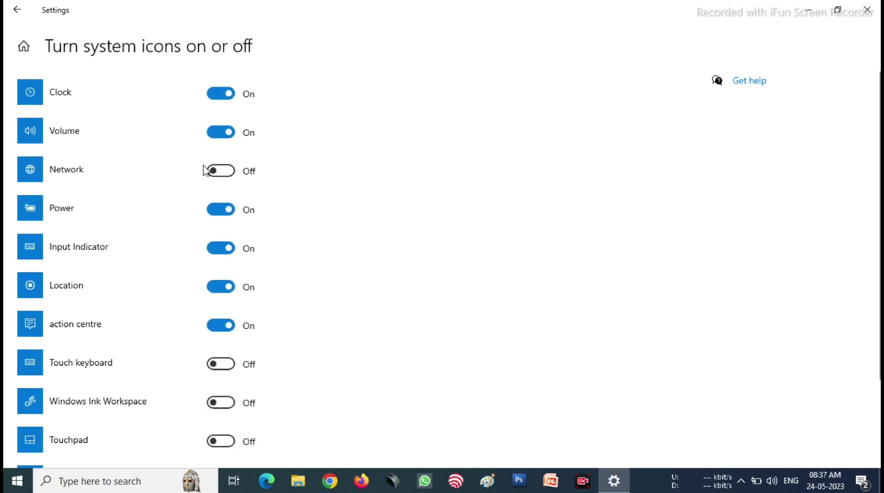
left_click(220, 172)
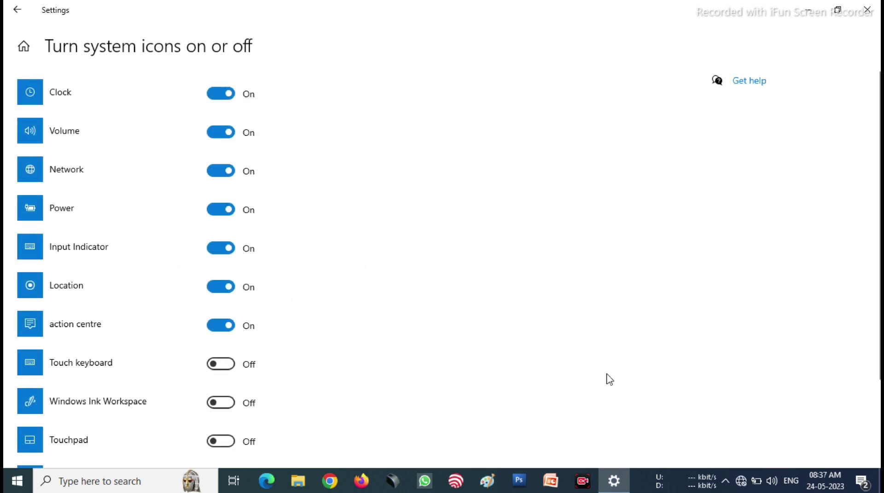
left_click(740, 482)
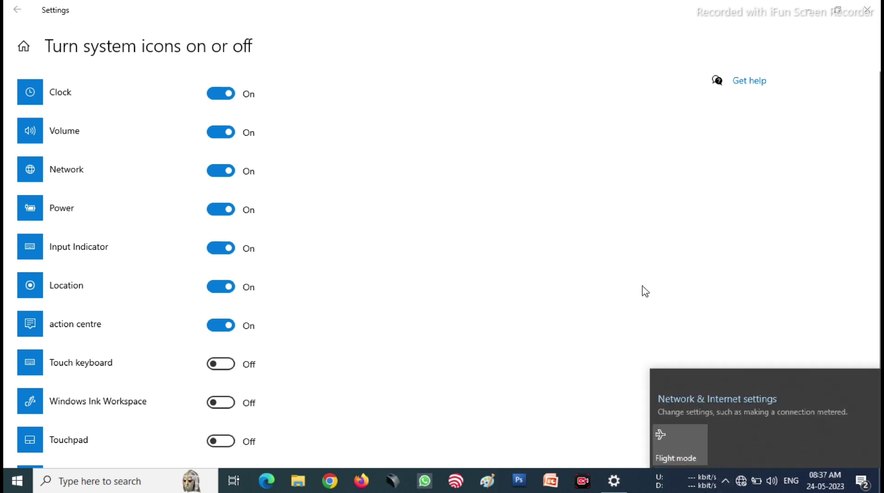
left_click(807, 12)
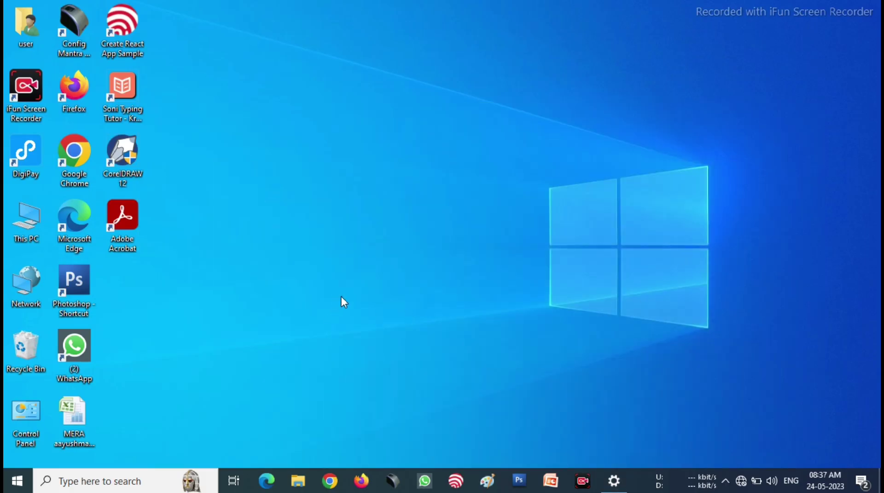
Search Windows for "con" to open Control Panel and display its items as small icons
left_click(119, 482)
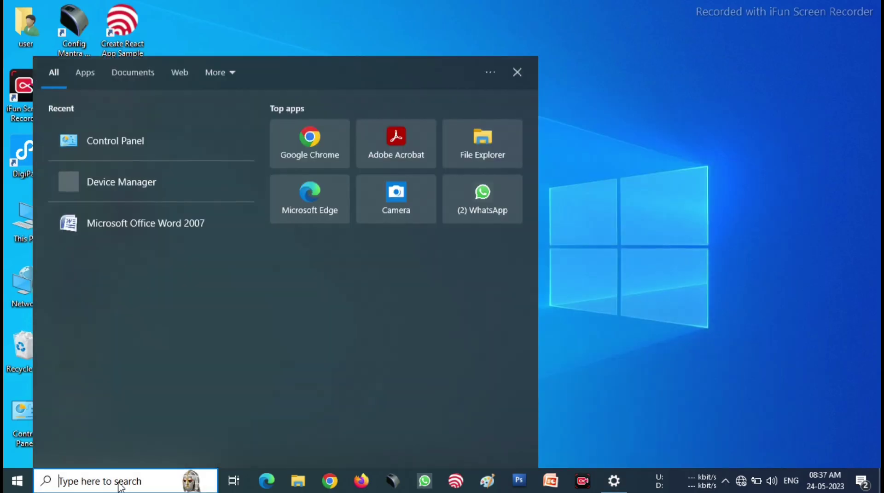
type("c")
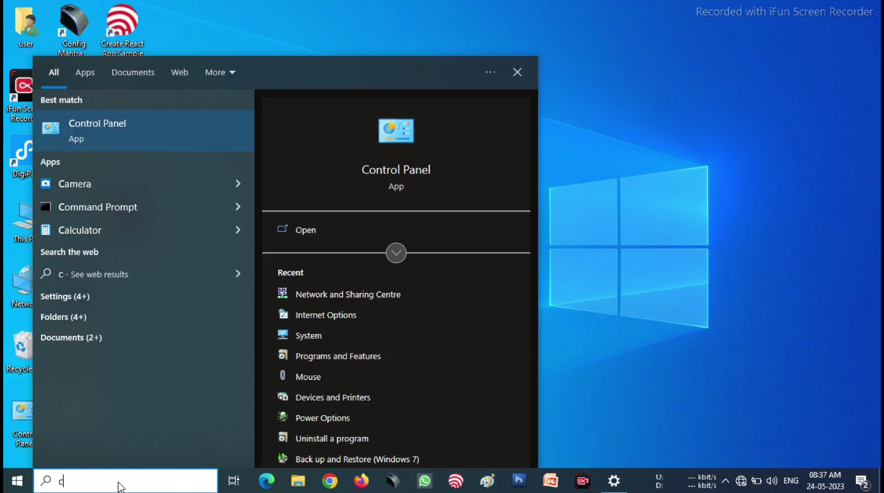
type("on")
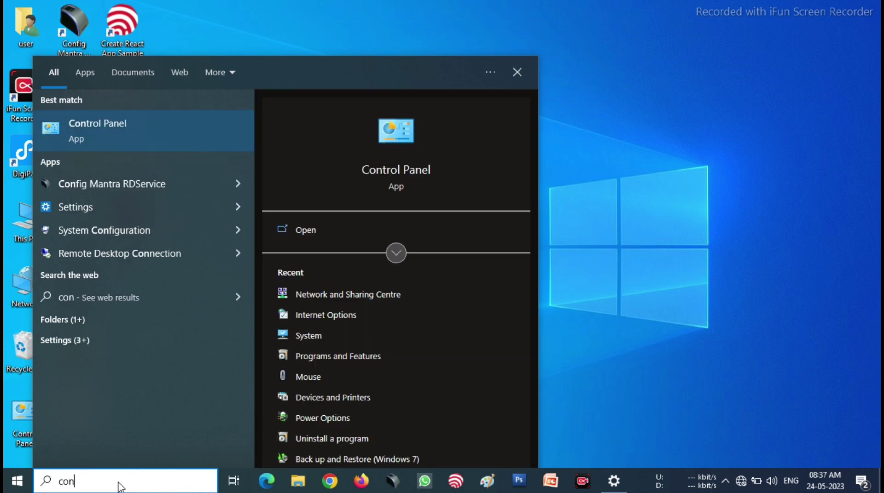
left_click(124, 140)
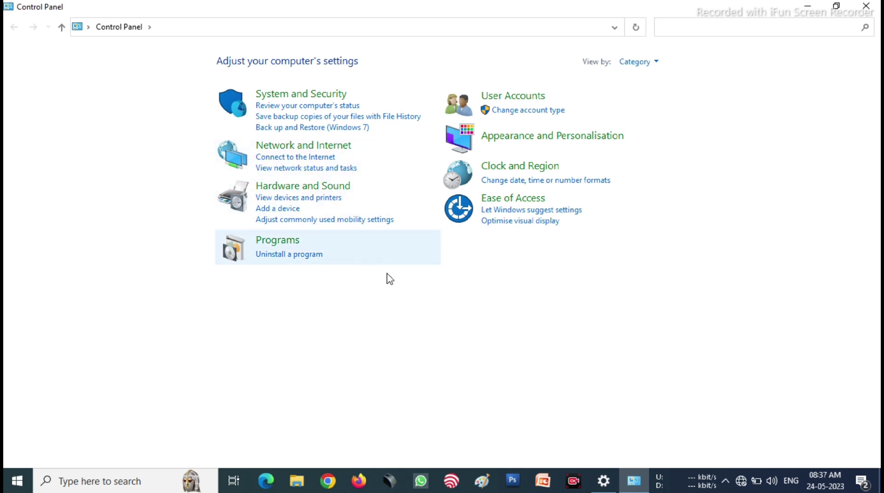
left_click(632, 65)
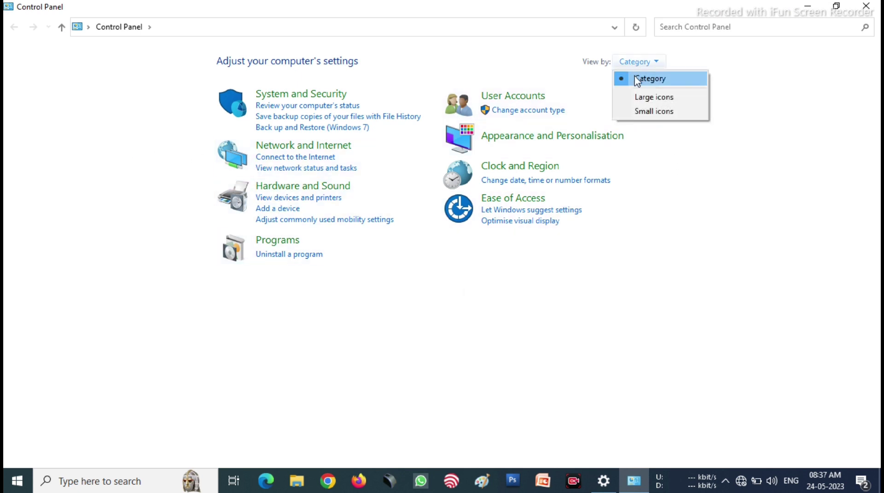
left_click(649, 111)
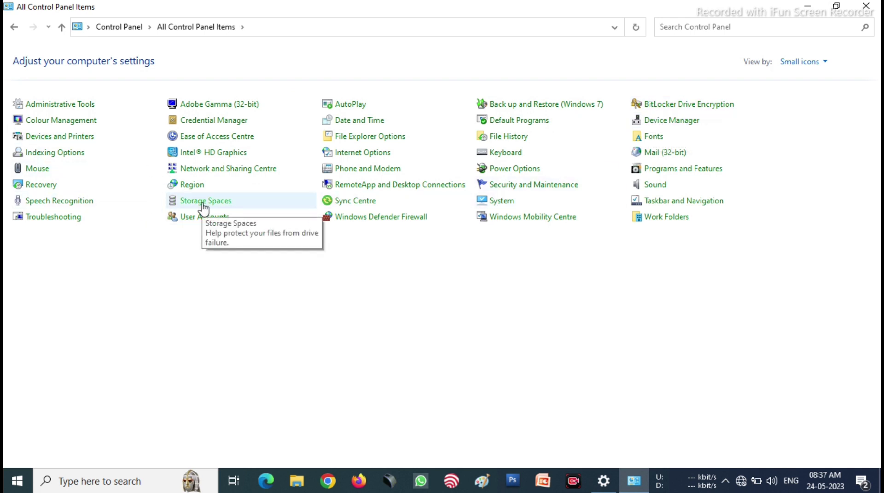
Open the adapter settings from Network and Sharing Centre and enable the WiFi adapter
left_click(209, 172)
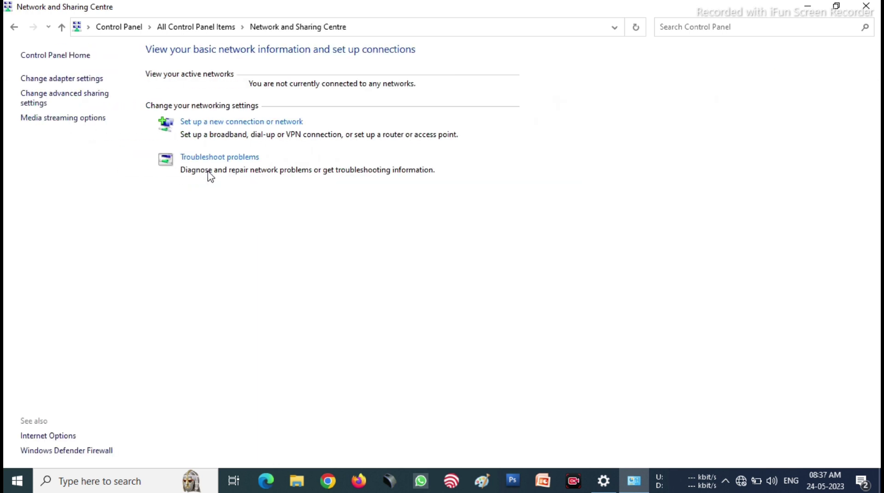
left_click(45, 81)
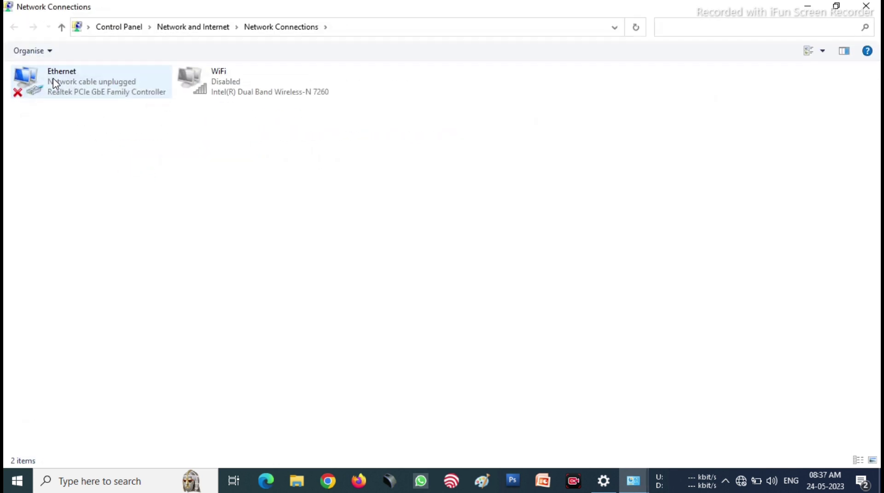
right_click(223, 86)
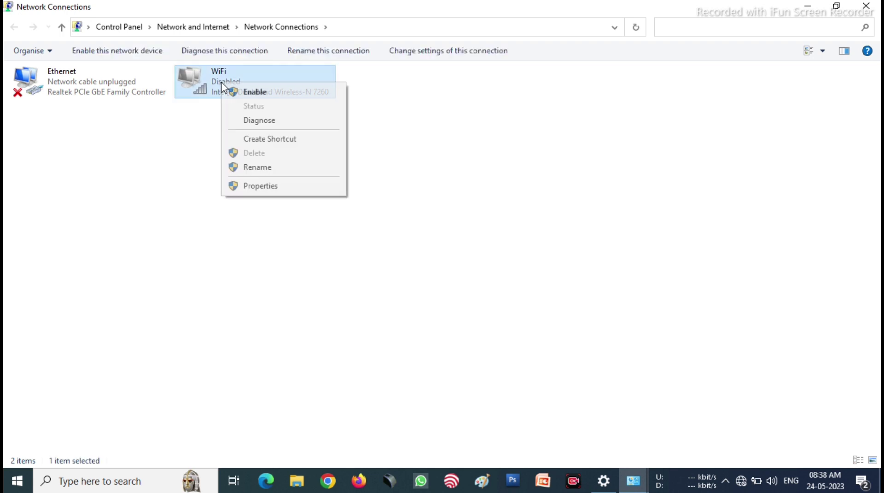
left_click(246, 92)
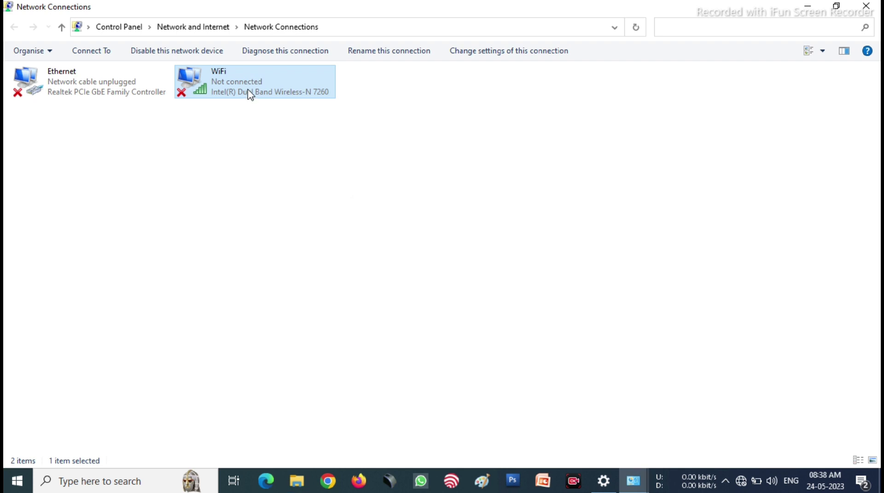
Restart the WiFi adapter by disabling it and enabling it again
right_click(247, 90)
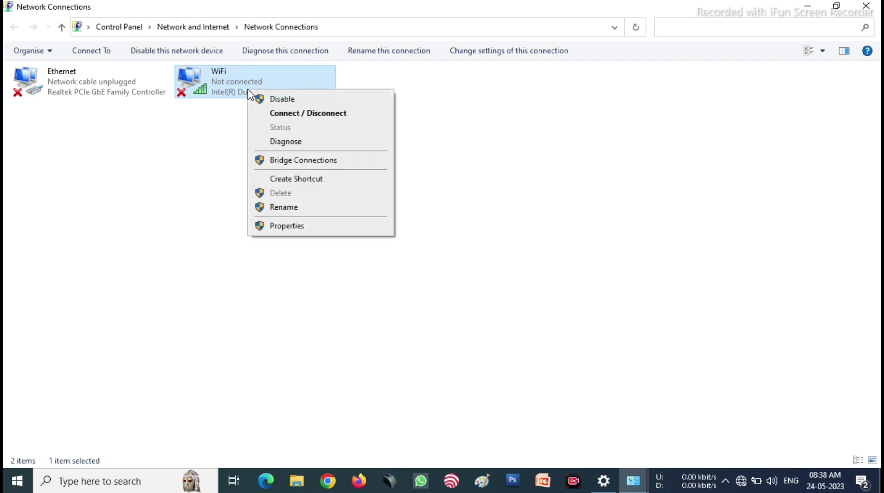
left_click(282, 99)
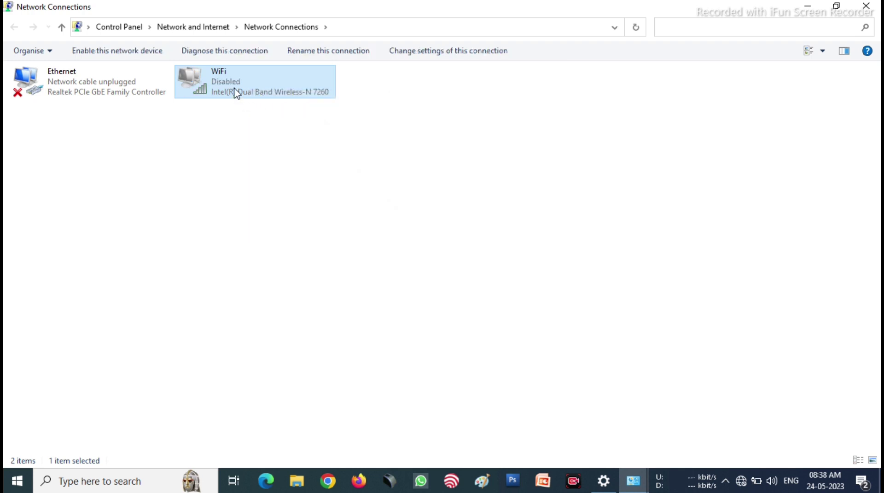
right_click(236, 93)
left_click(268, 98)
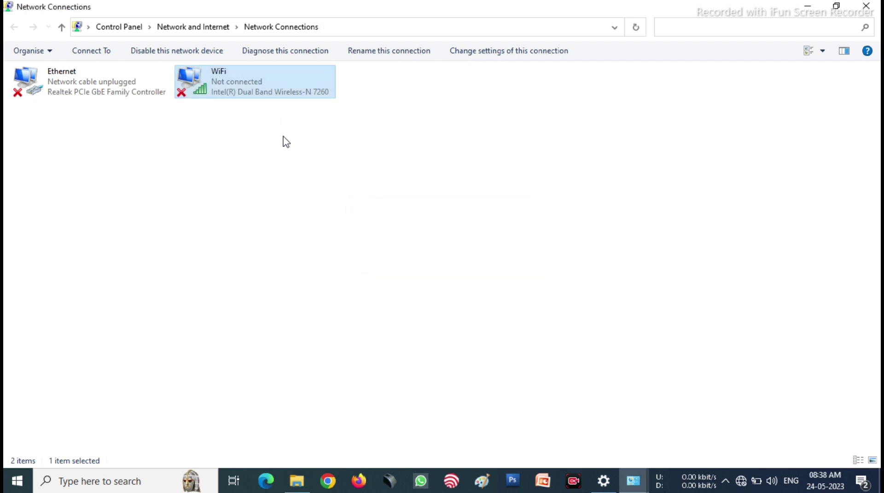
In the WiFi adapter's power management properties, turn off "Allow the computer to turn off this device to save power" and save
right_click(256, 84)
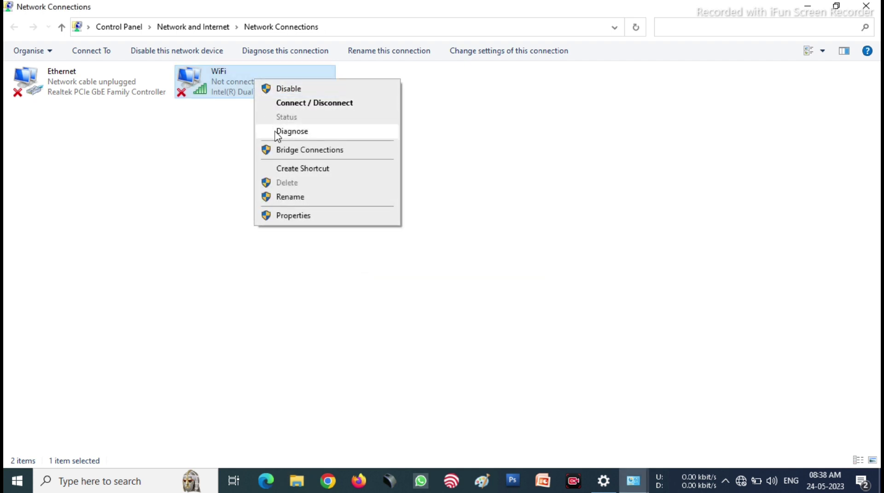
left_click(282, 216)
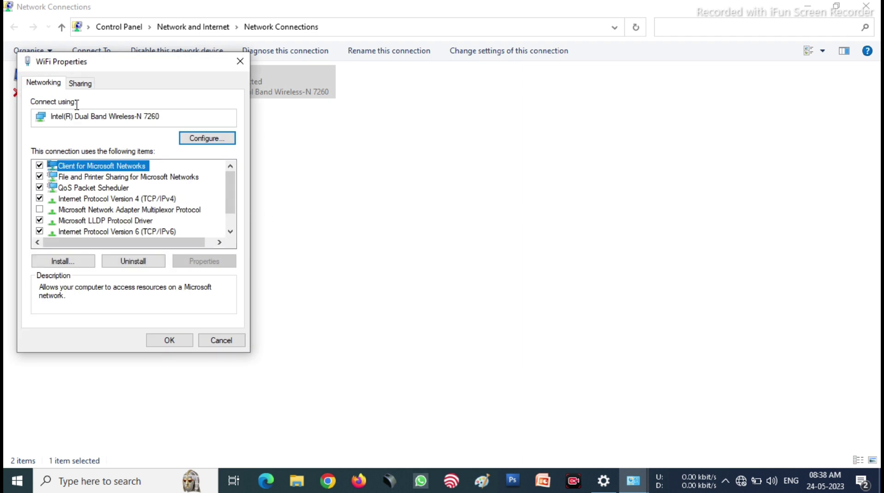
left_click(79, 90)
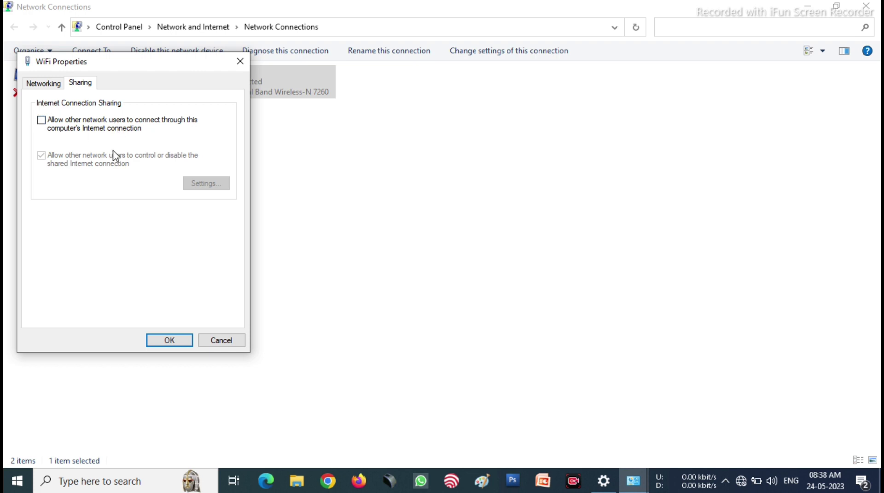
left_click(44, 83)
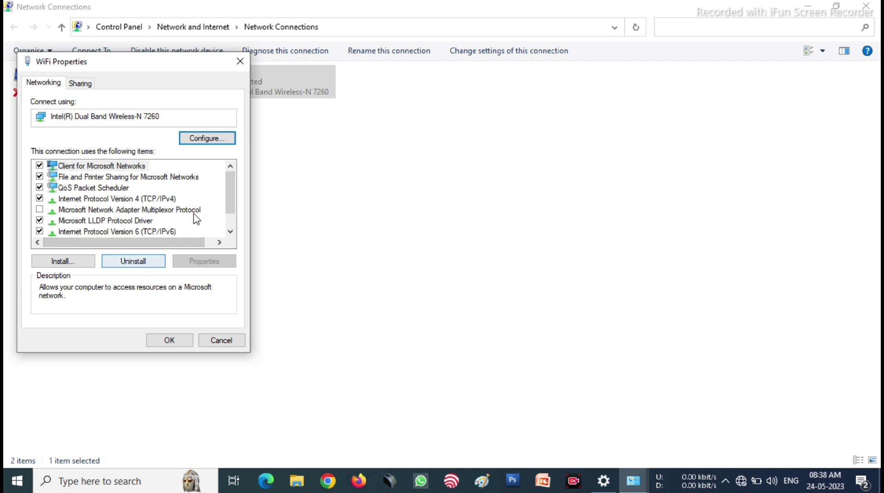
left_click(206, 139)
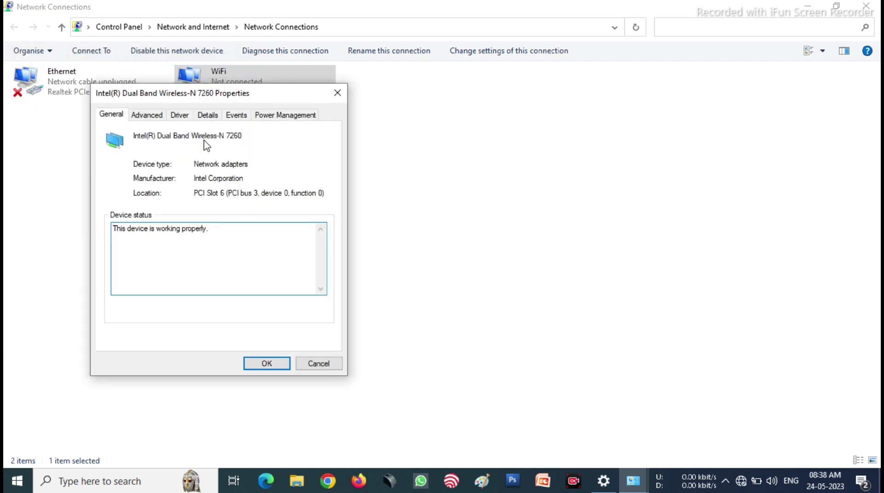
left_click(263, 120)
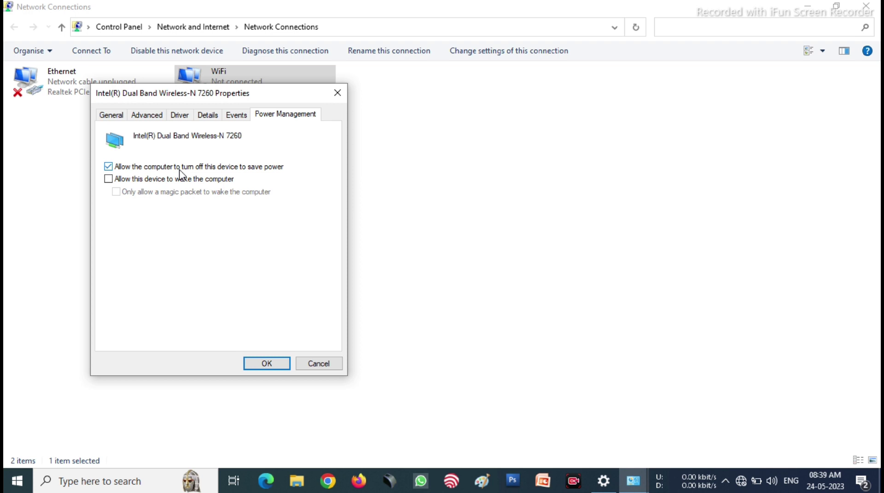
left_click(109, 167)
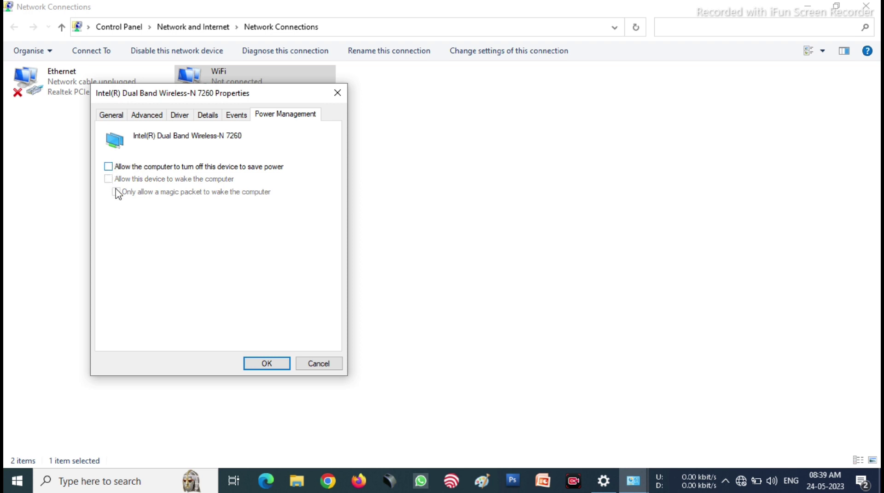
left_click(266, 363)
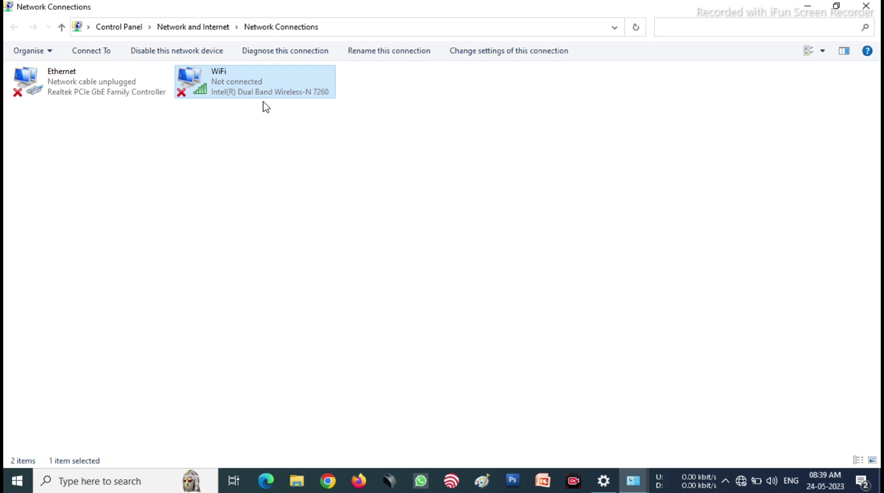
Run Windows Network Diagnostics on the WiFi adapter and close the diagnostics window
right_click(221, 90)
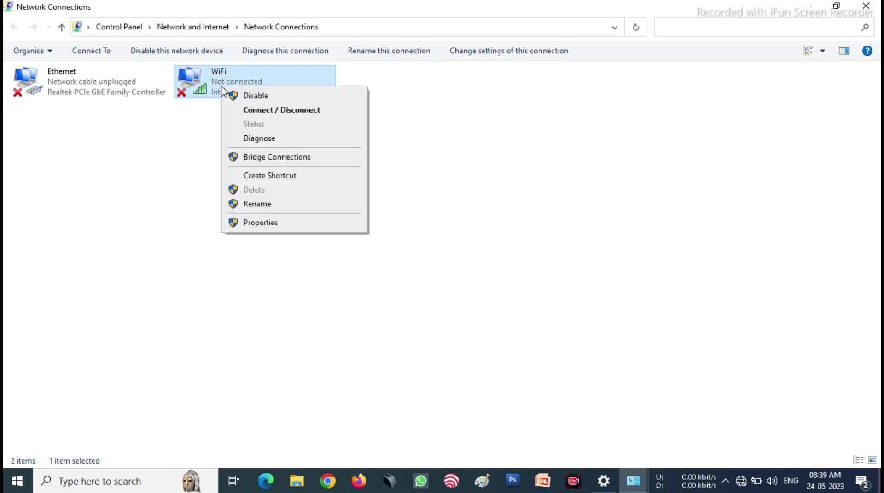
left_click(258, 138)
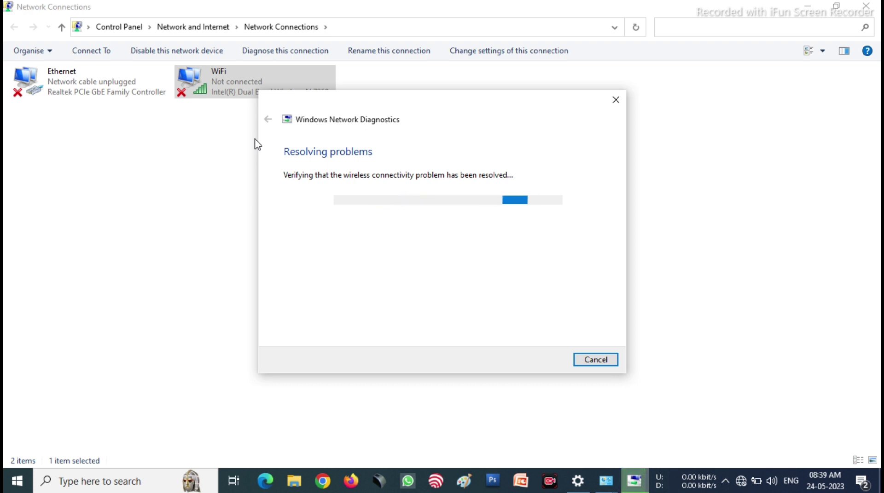
left_click(595, 360)
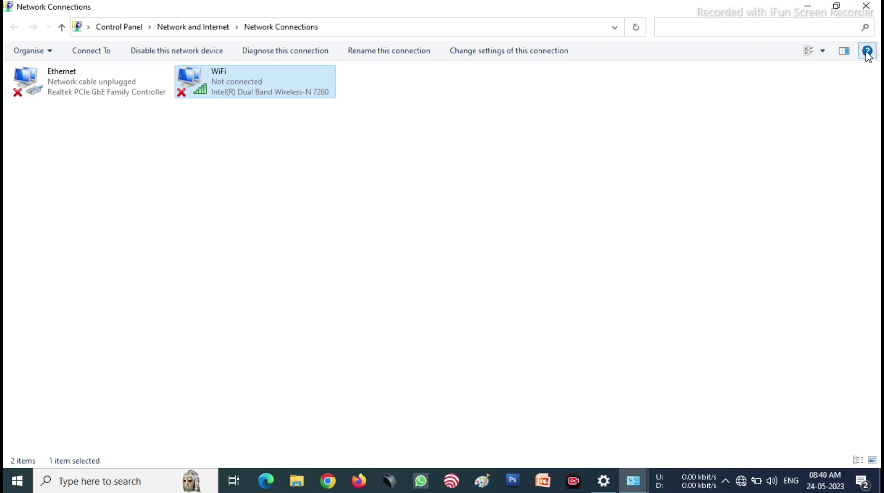
Return to Control Panel, show its items as small icons and open Internet Options
left_click(118, 27)
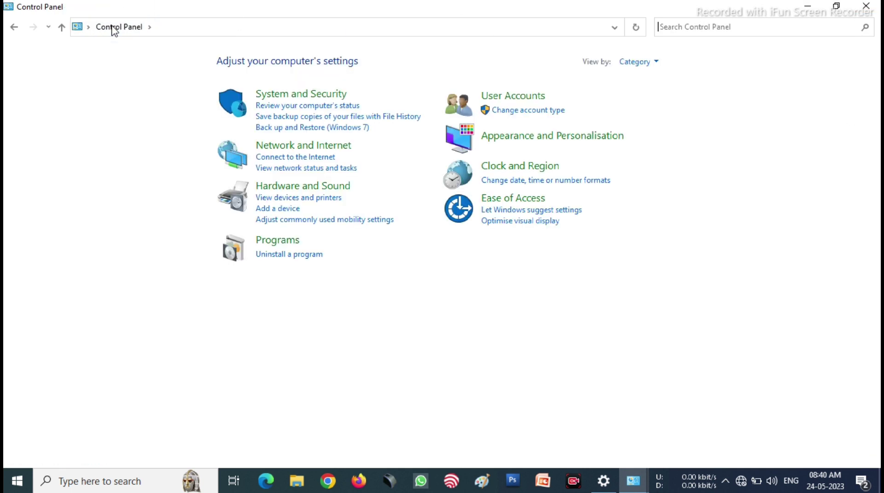
left_click(636, 62)
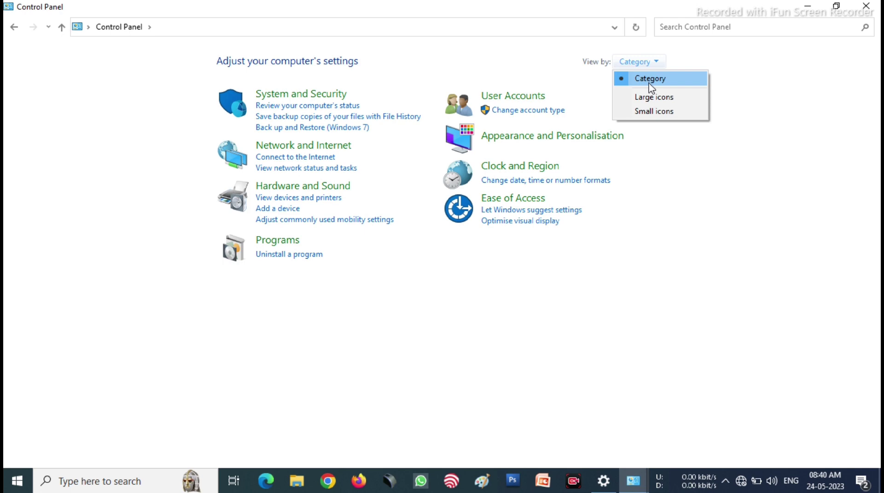
left_click(650, 112)
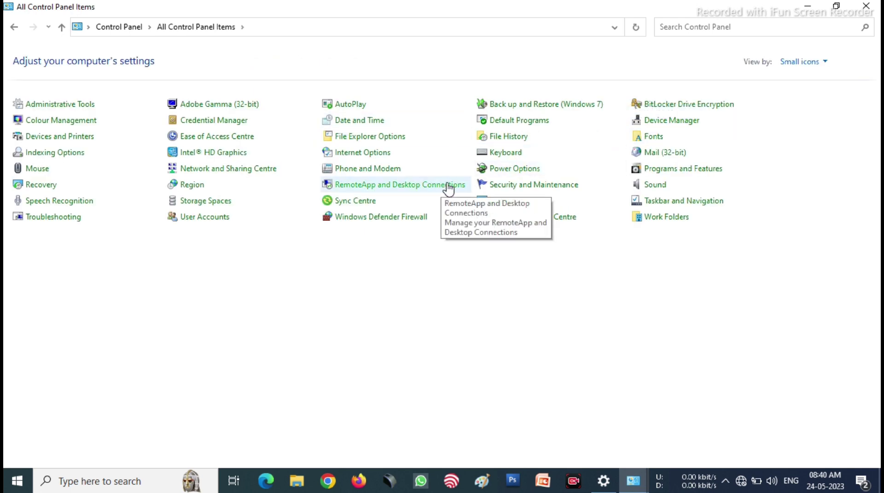
left_click(358, 162)
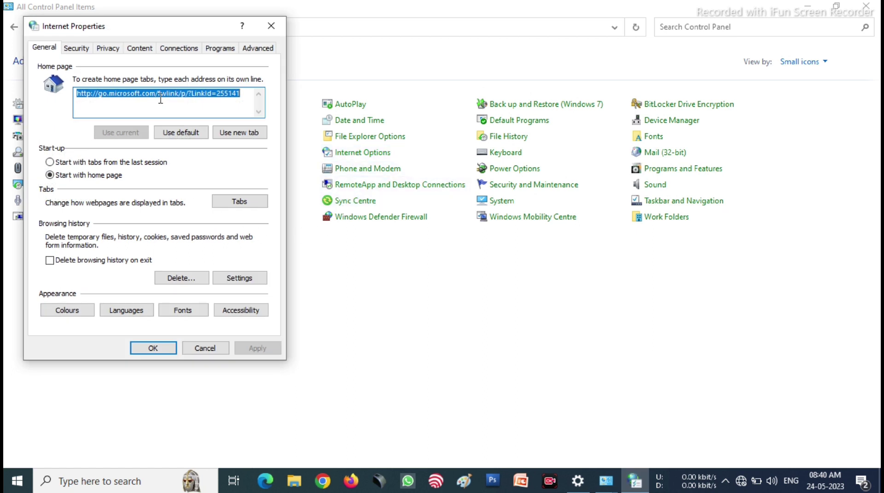
Restore the advanced settings in Internet Properties and reset all Internet Explorer settings without deleting personal settings
left_click(258, 49)
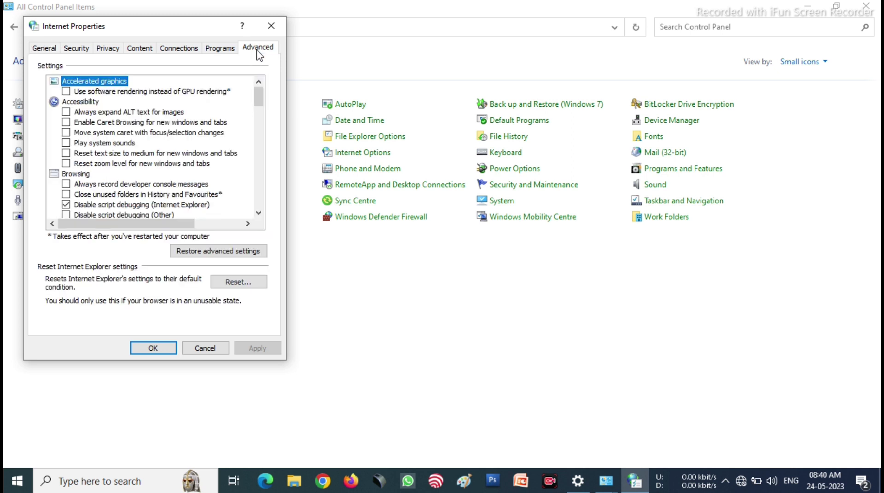
left_click(218, 260)
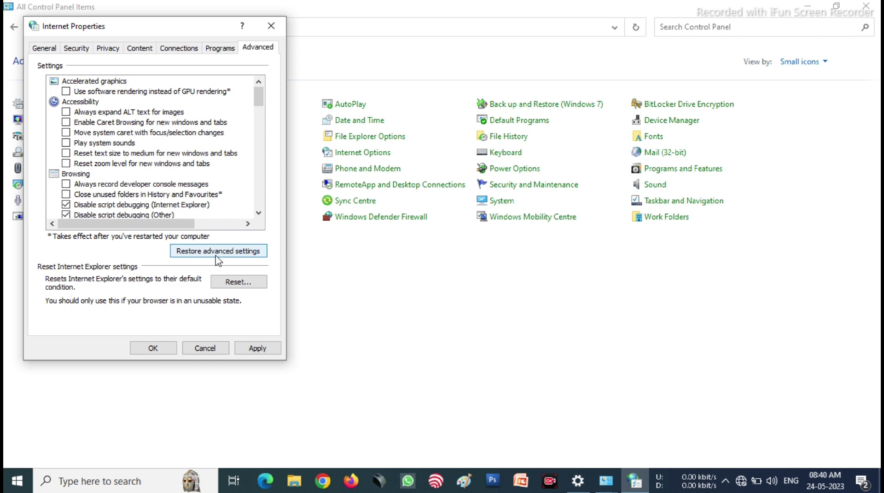
left_click(235, 282)
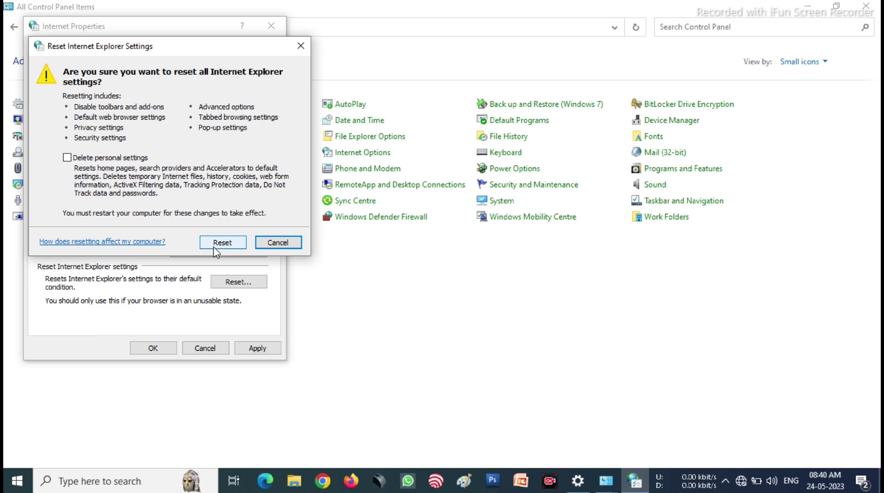
left_click(216, 244)
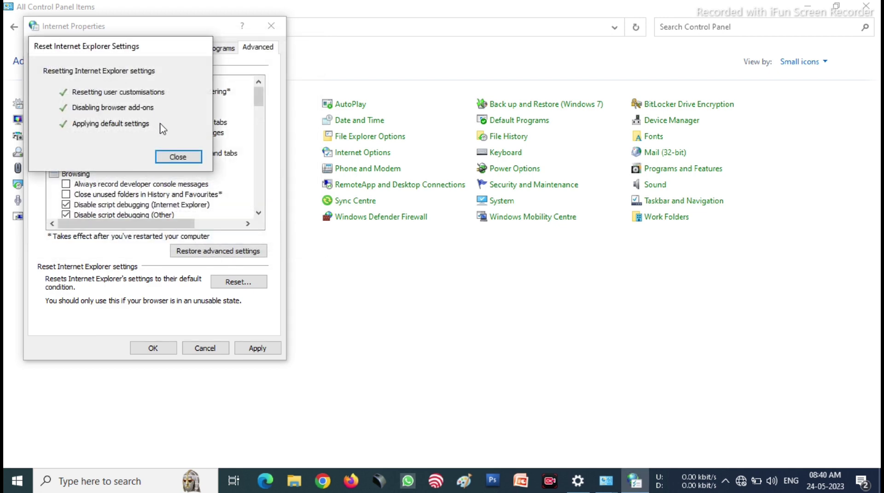
left_click(178, 156)
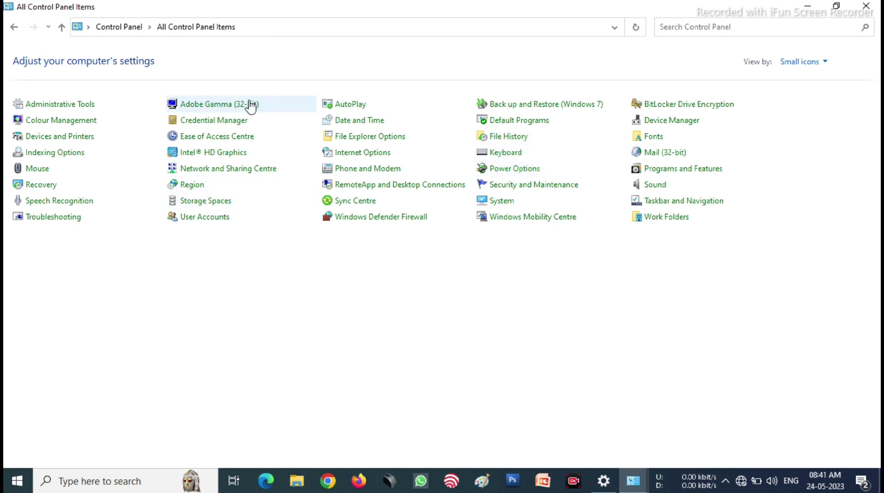
Close the Control Panel windows and open Device Manager in a maximized window
left_click(870, 7)
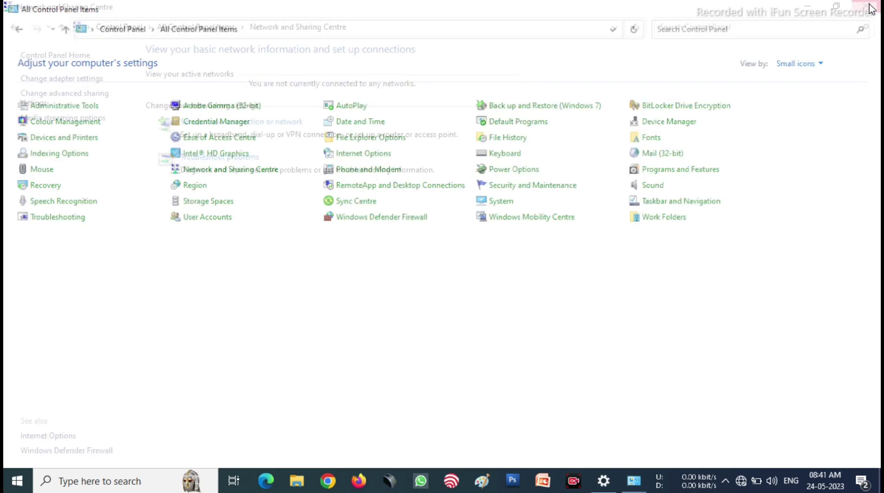
left_click(871, 7)
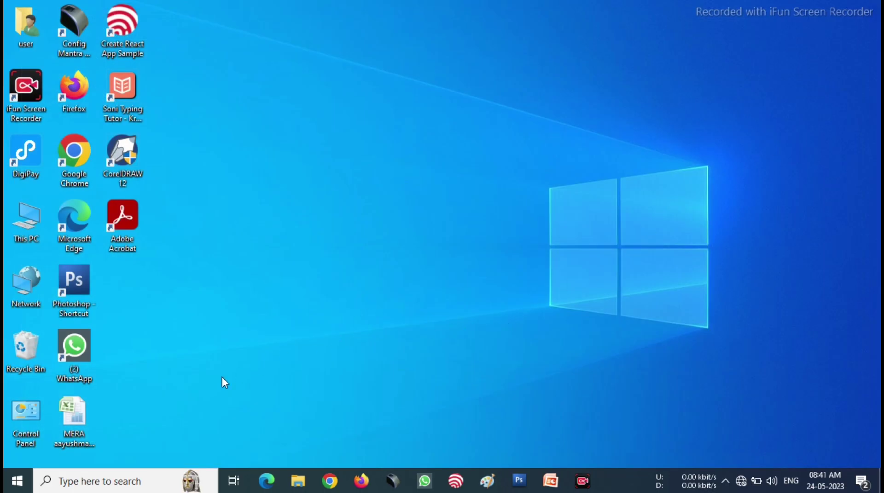
left_click(114, 479)
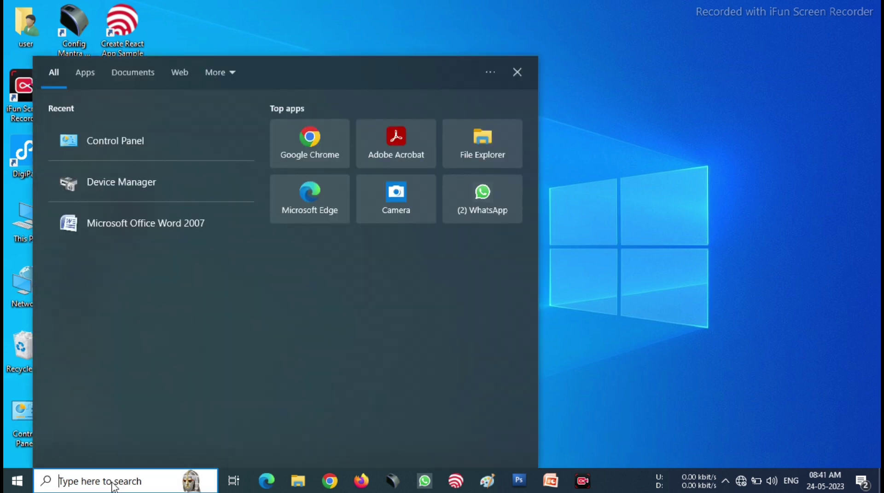
type("de")
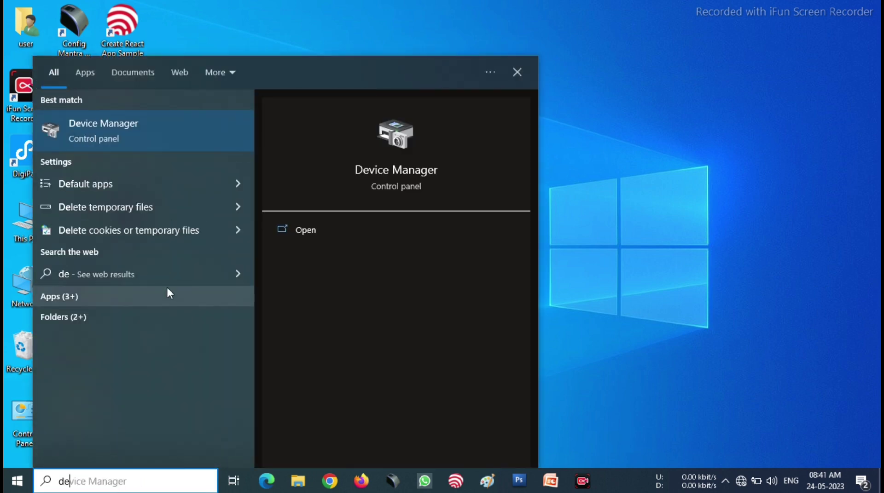
left_click(150, 130)
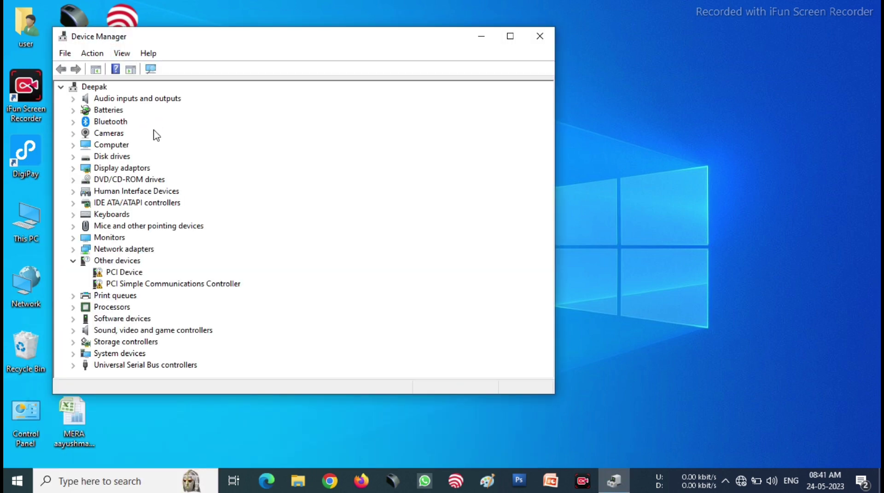
left_click(512, 37)
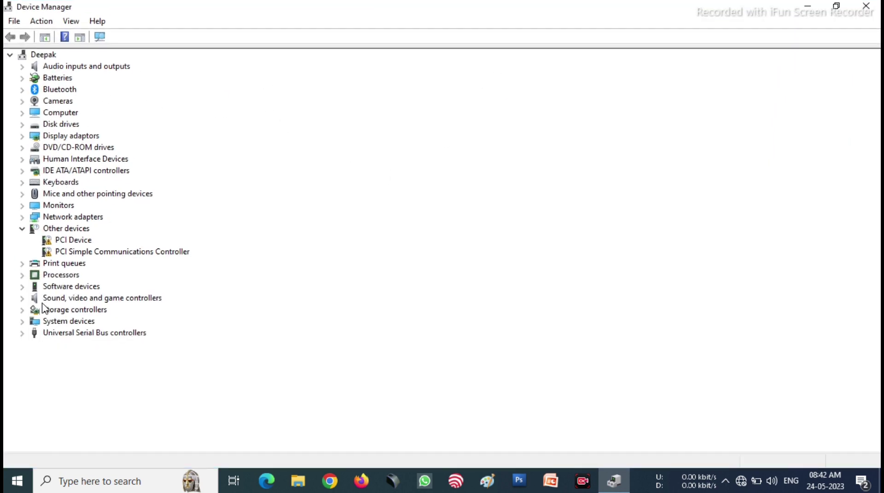
Update the Intel(R) Dual Band Wireless-N 7260 driver by picking the Intel version from the drivers available on the computer
left_click(22, 217)
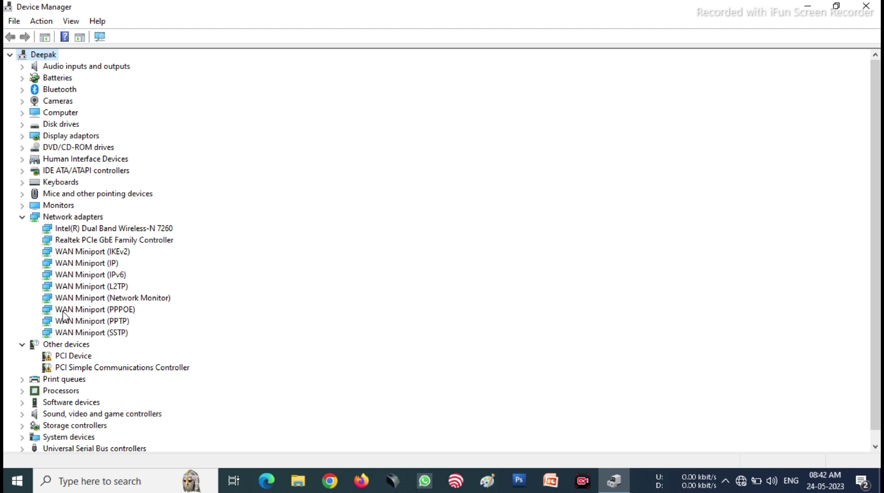
left_click(106, 229)
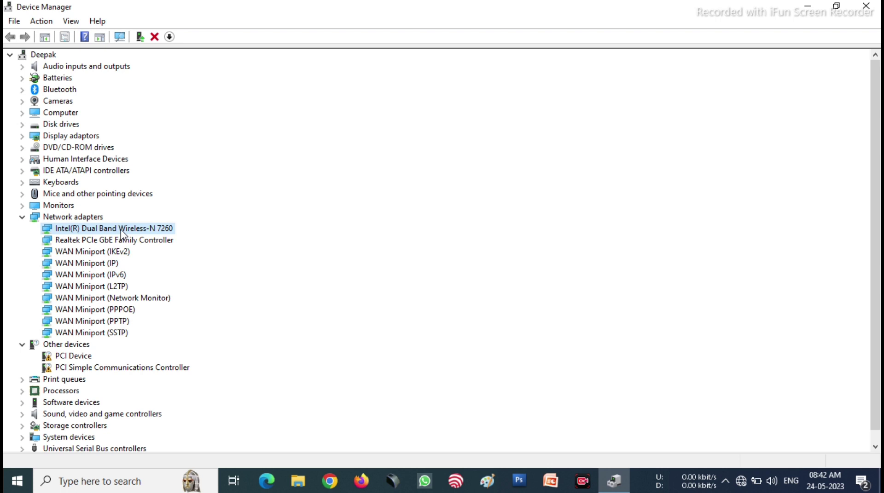
right_click(122, 235)
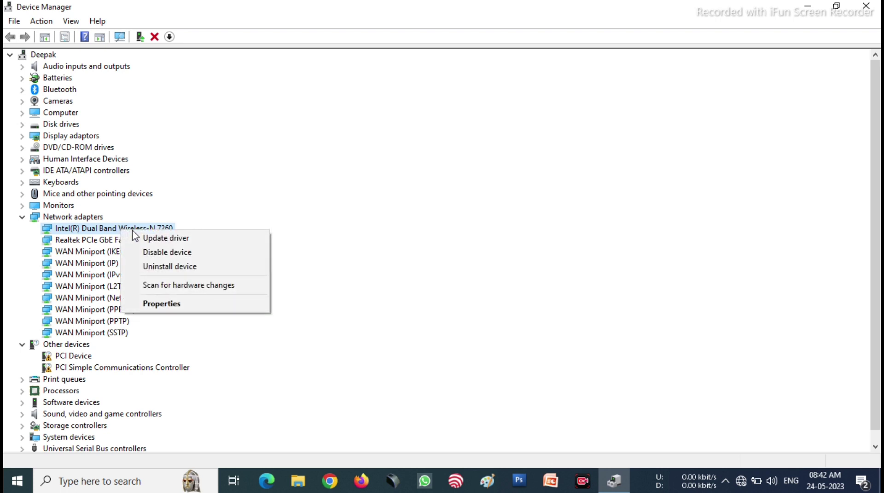
left_click(157, 239)
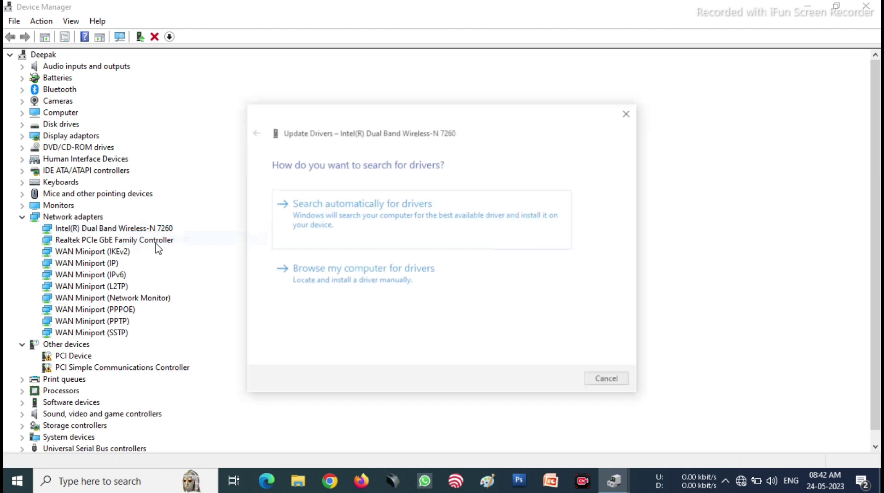
left_click(376, 287)
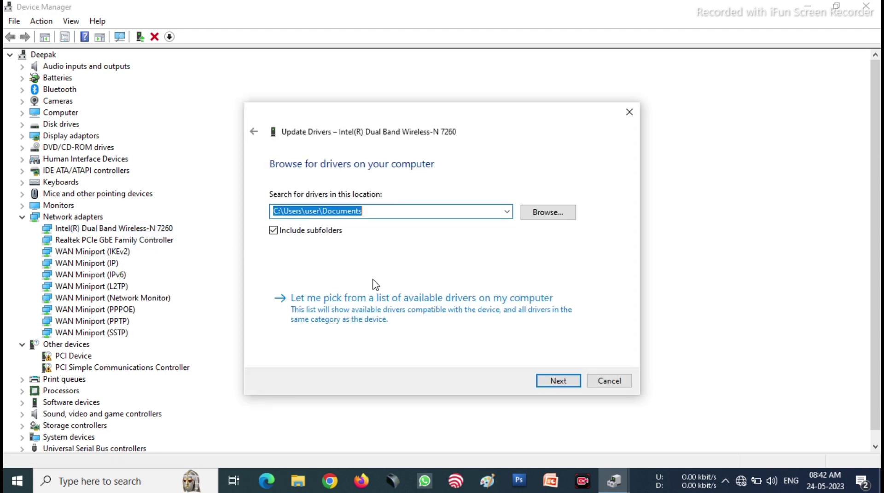
left_click(347, 311)
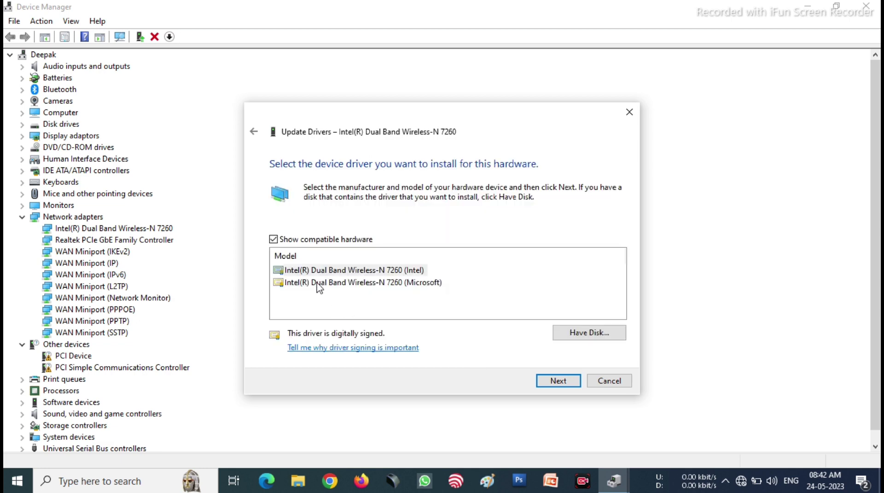
left_click(295, 272)
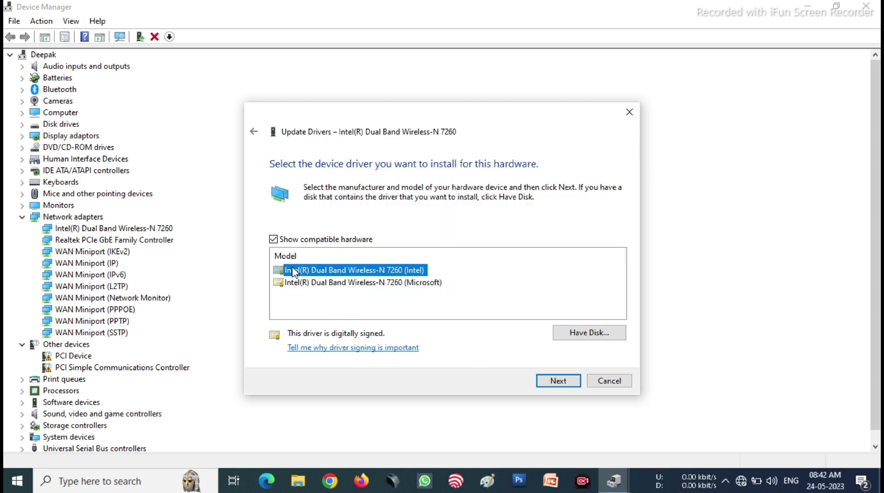
left_click(325, 283)
left_click(332, 273)
left_click(558, 381)
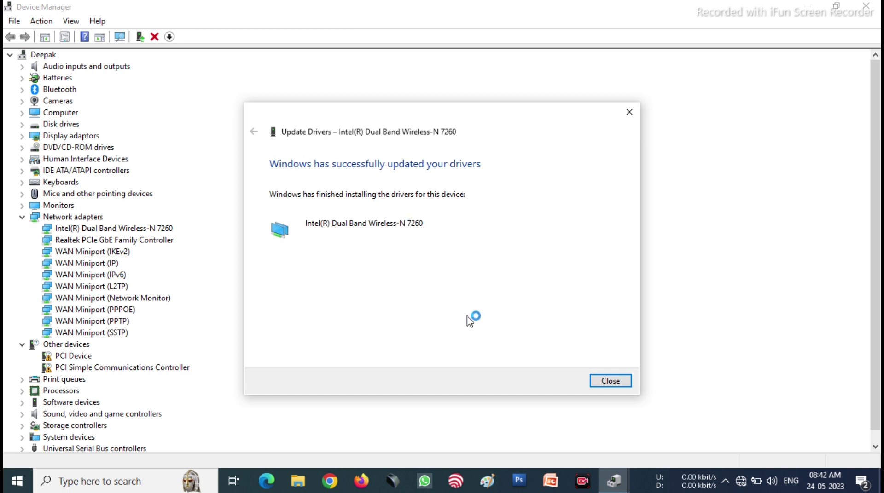
left_click(607, 382)
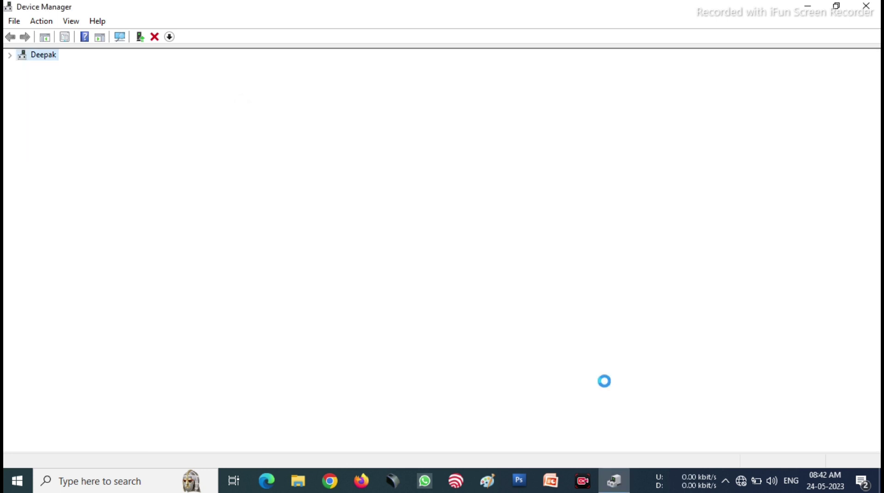
Check the list of available WiFi networks, dismiss it and close Device Manager
left_click(740, 481)
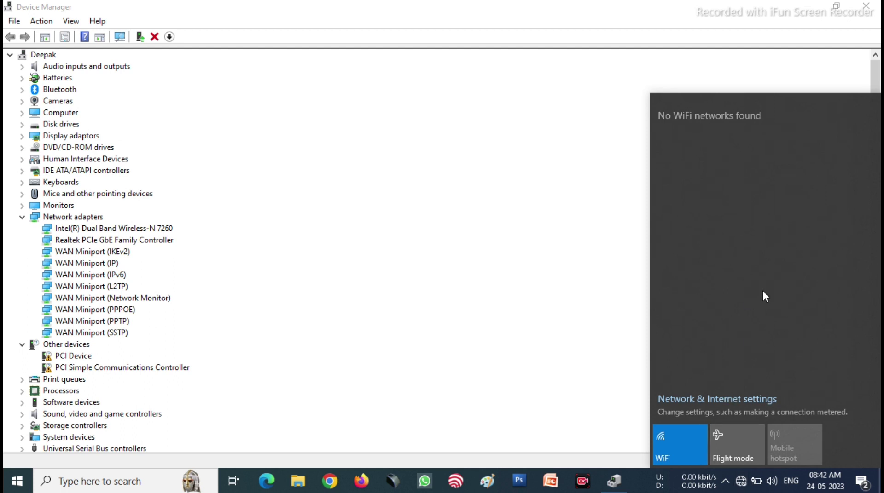
left_click(496, 101)
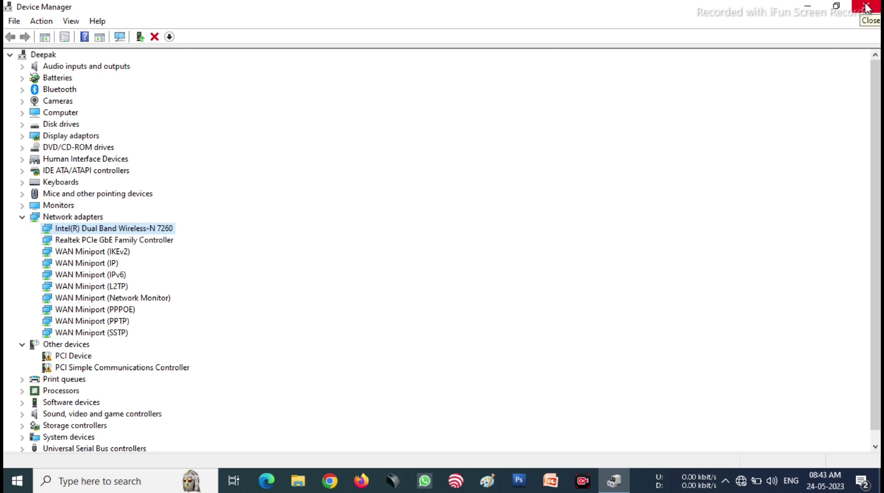
left_click(867, 8)
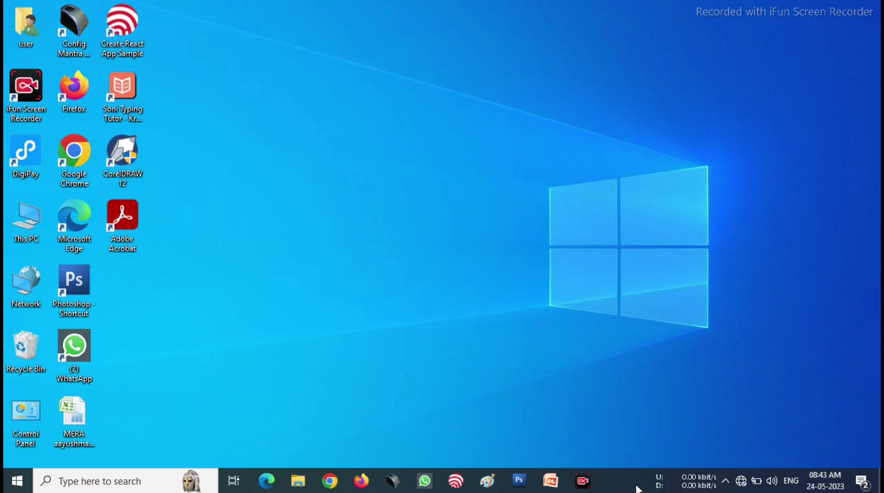
Open Task Manager maximized, show its services and open the full Services console from there
right_click(627, 475)
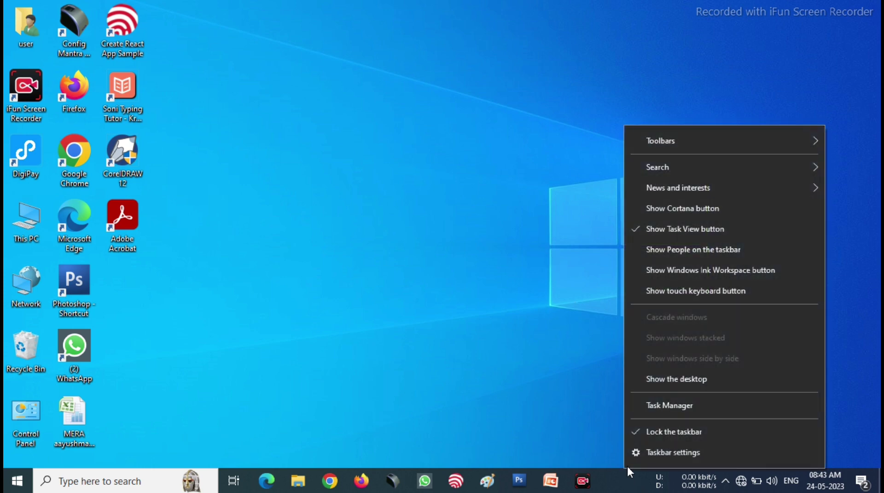
left_click(663, 400)
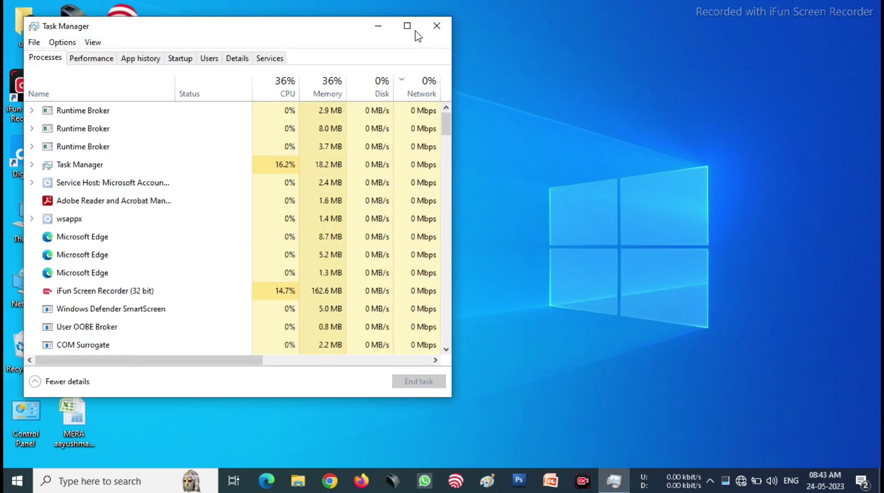
left_click(407, 25)
left_click(234, 40)
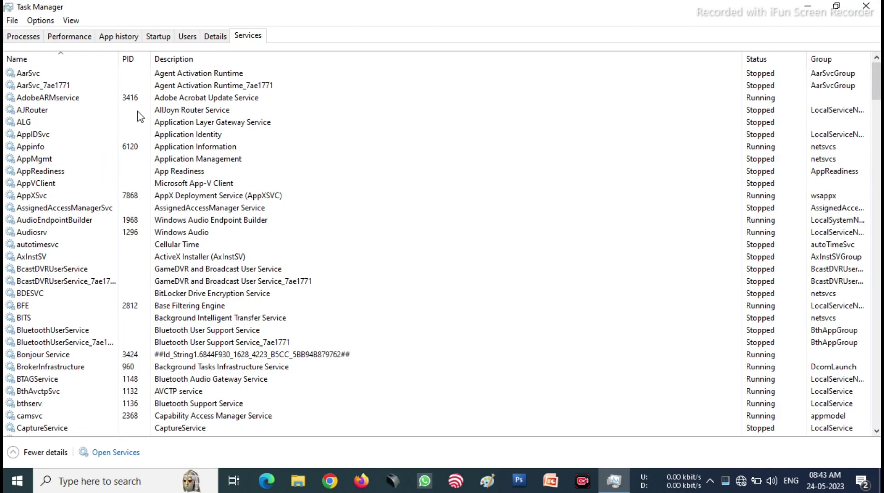
left_click(115, 453)
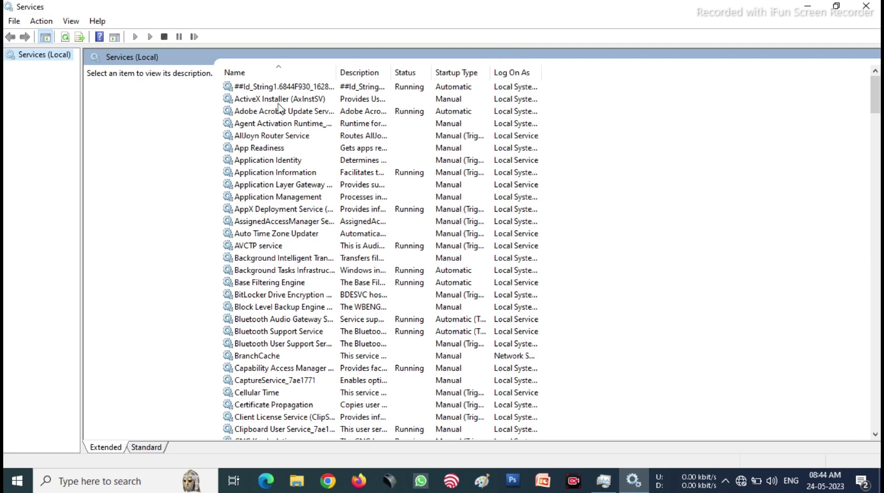
Look through the services list for the WiFi-related services and select the Wi-Fi Direct Services Connection Manager Service
scroll(279, 109, "down", 20)
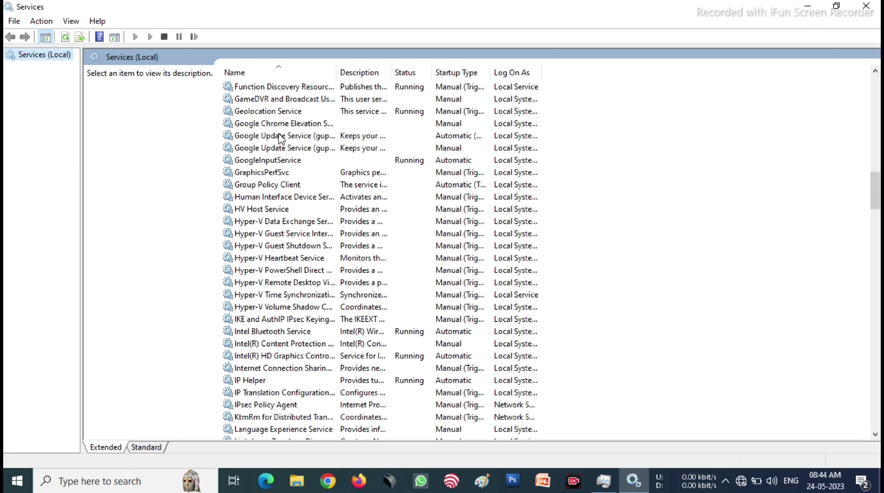
scroll(280, 138, "down", 20)
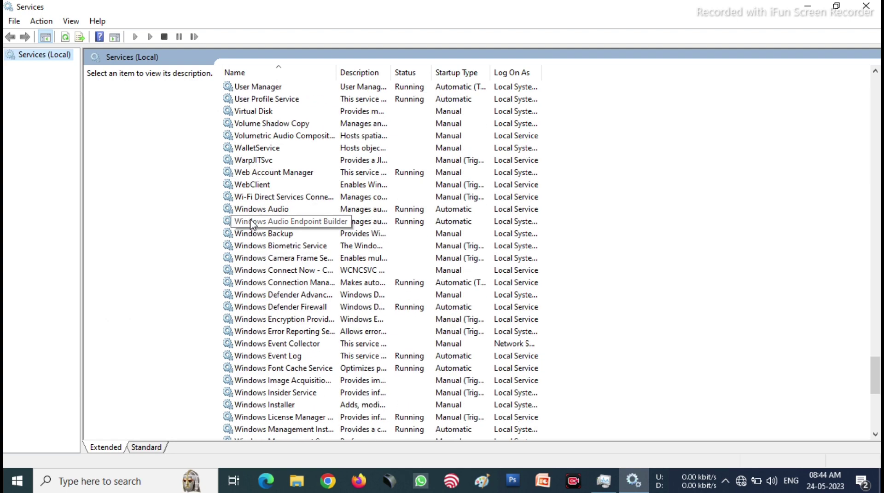
scroll(250, 224, "down", 6)
scroll(248, 352, "down", 3)
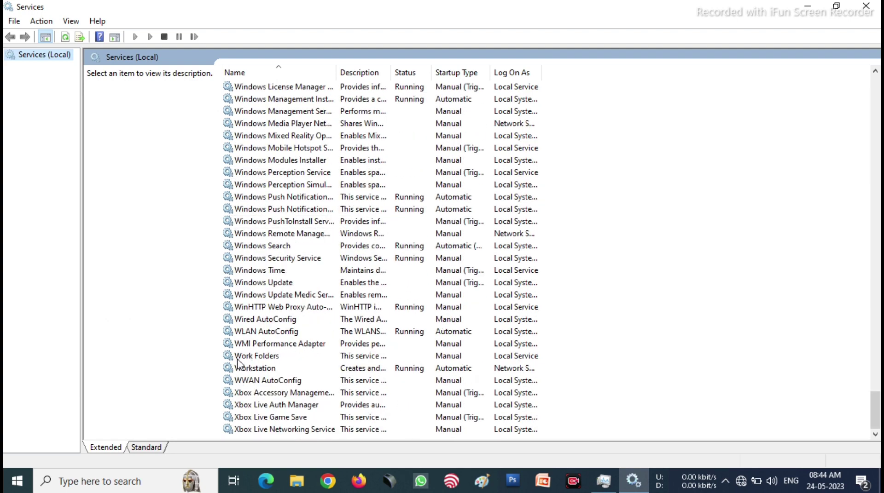
scroll(243, 265, "up", 7)
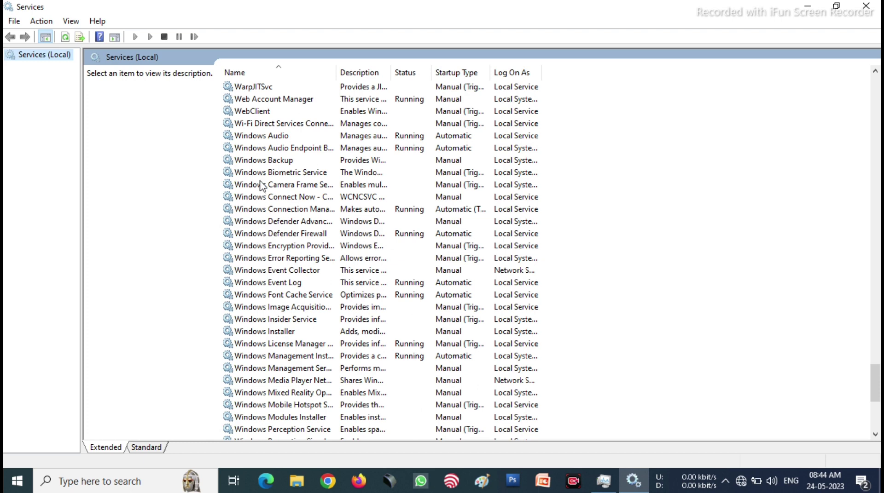
scroll(256, 158, "up", 2)
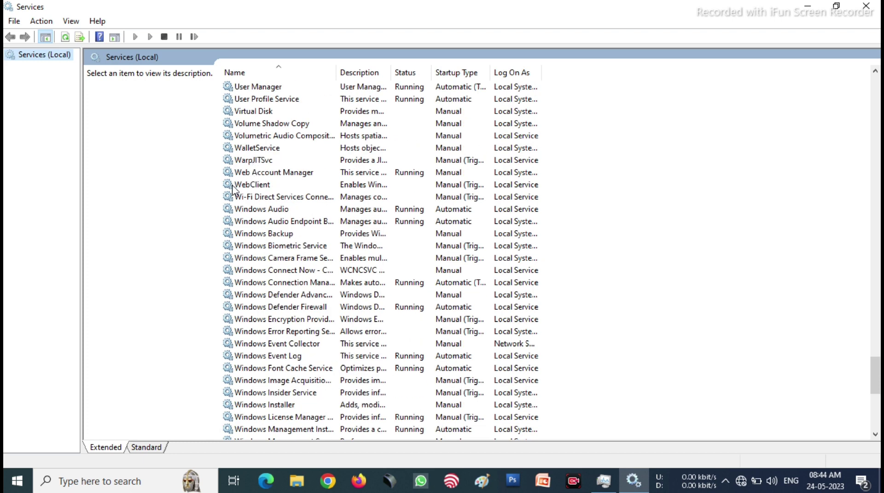
left_click(244, 197)
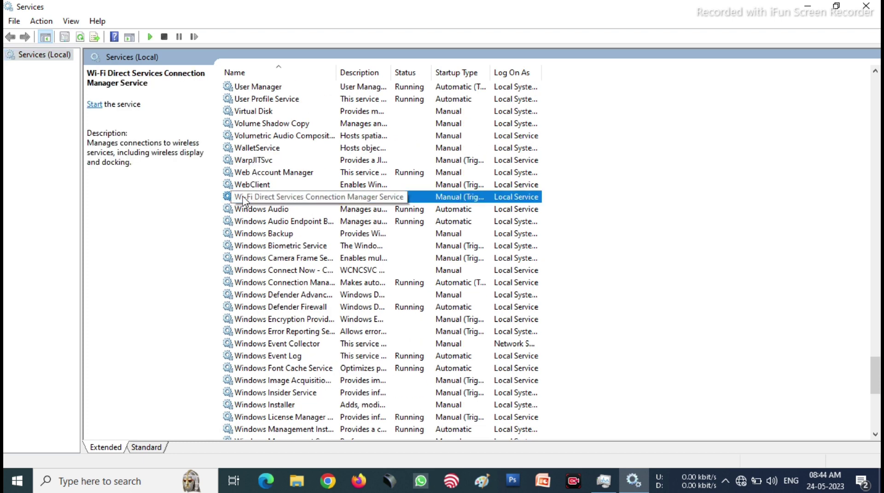
Restart the WLAN AutoConfig service, then review its properties and close them without making changes
scroll(259, 258, "down", 9)
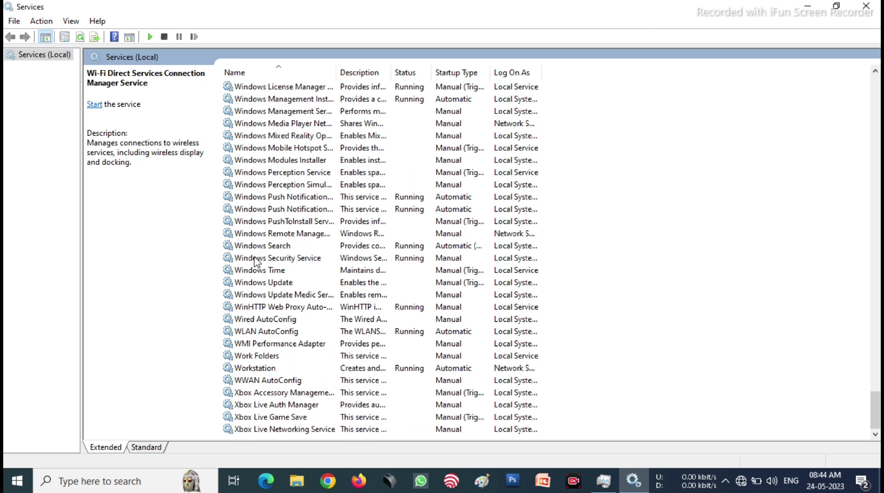
left_click(271, 332)
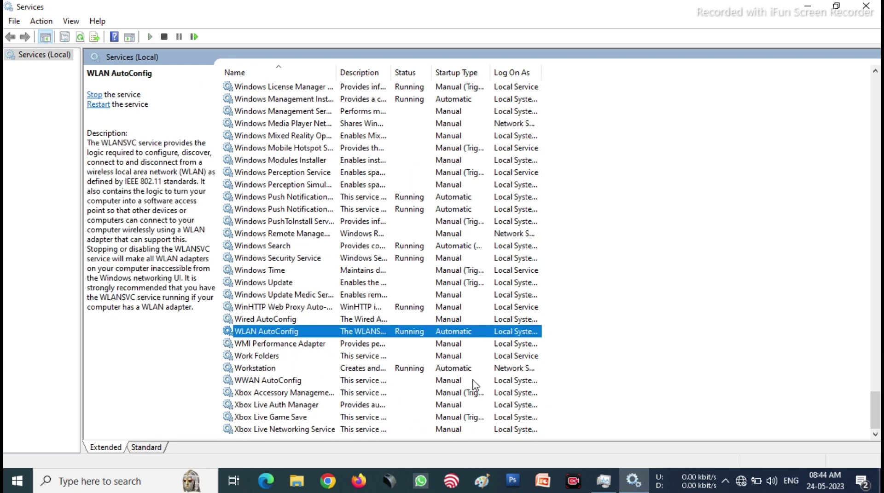
left_click(99, 105)
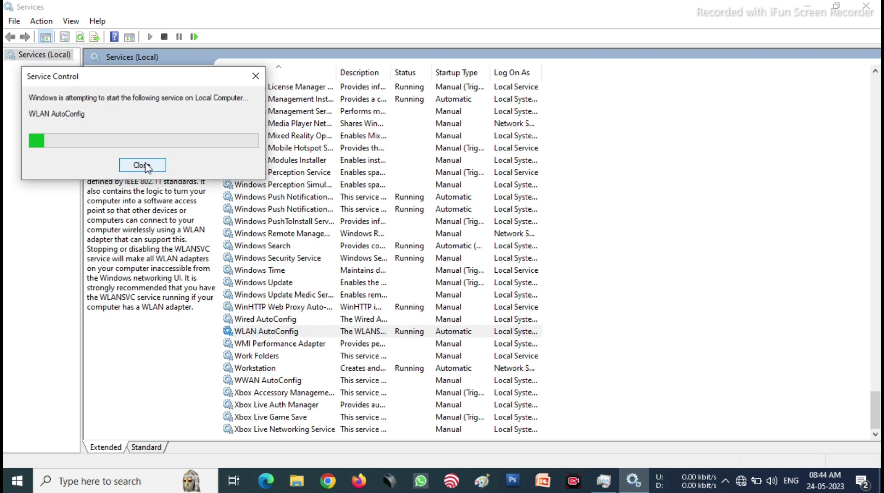
right_click(296, 332)
left_click(331, 302)
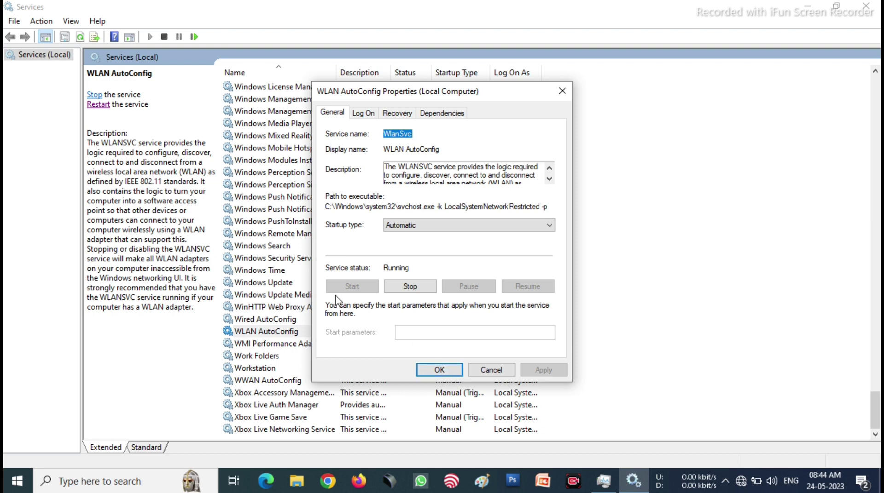
left_click(474, 370)
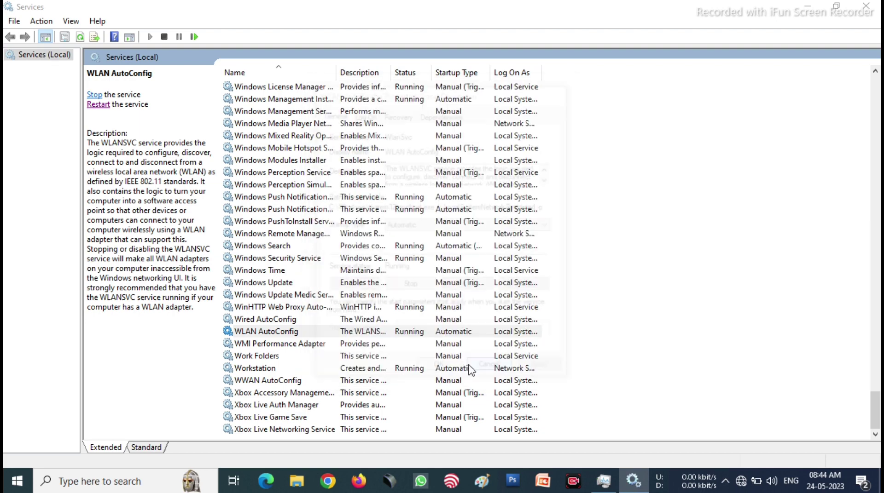
Set the Wi-Fi Direct Services Connection Manager Service's startup type to Automatic, start the service and apply the change
scroll(310, 184, "up", 13)
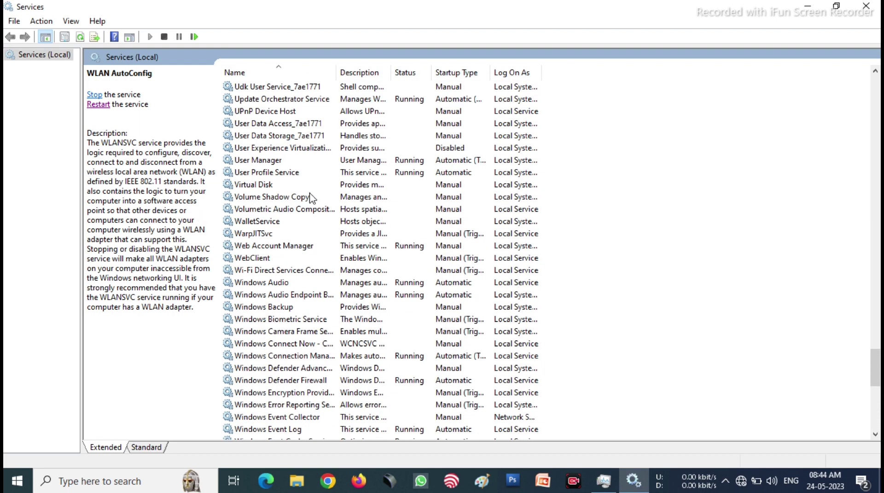
left_click(266, 272)
right_click(266, 273)
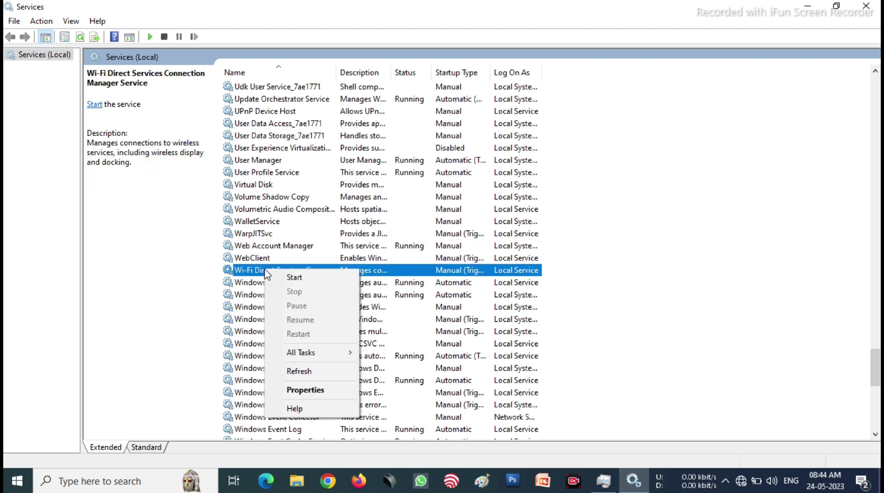
left_click(294, 393)
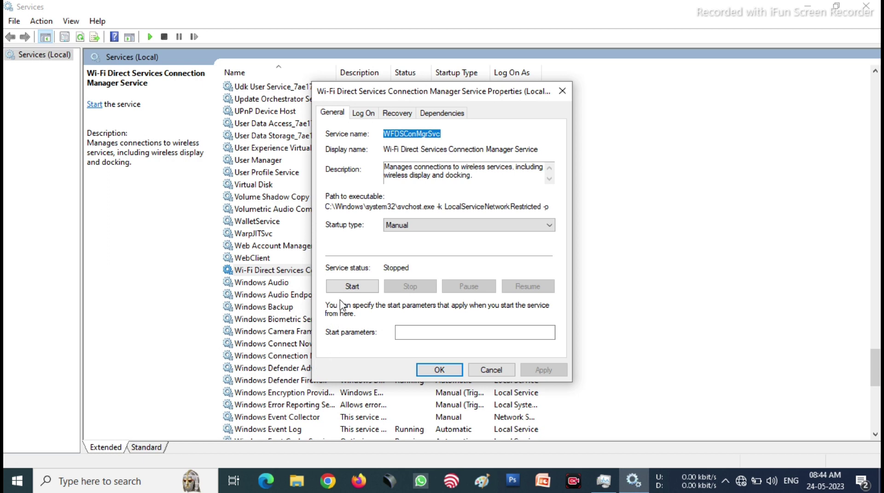
left_click(407, 227)
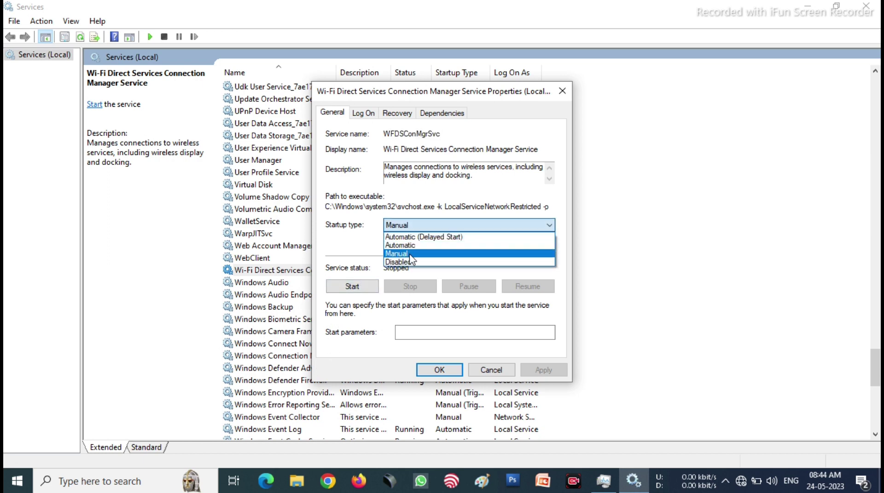
left_click(404, 255)
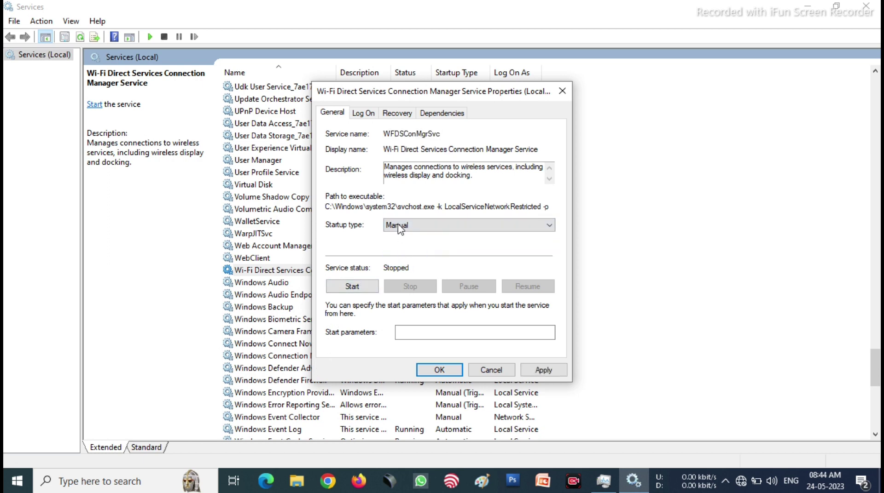
left_click(405, 226)
left_click(399, 245)
left_click(350, 287)
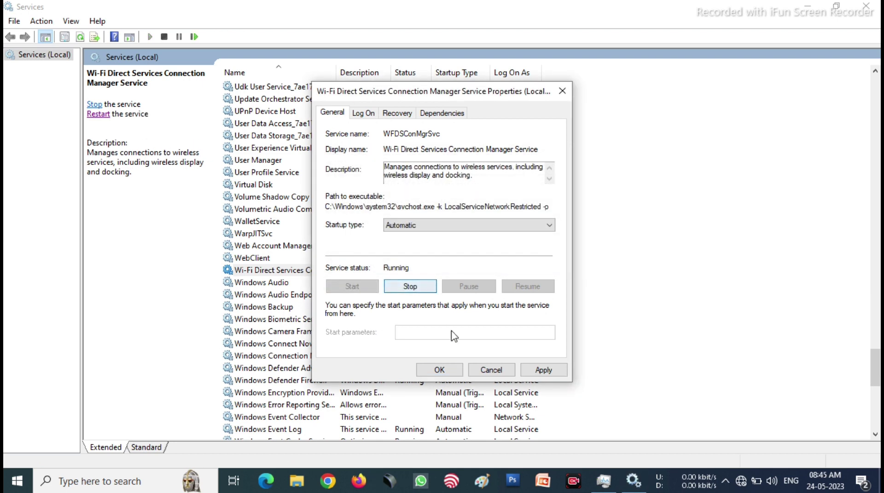
left_click(535, 370)
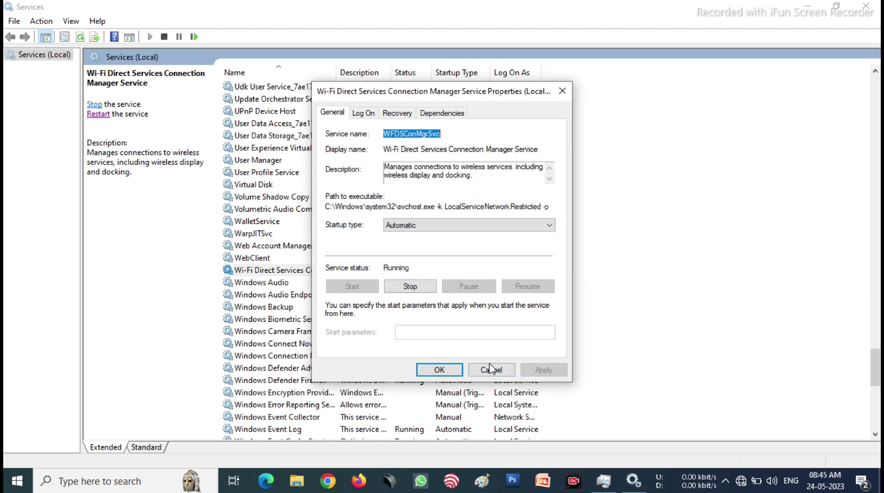
left_click(438, 370)
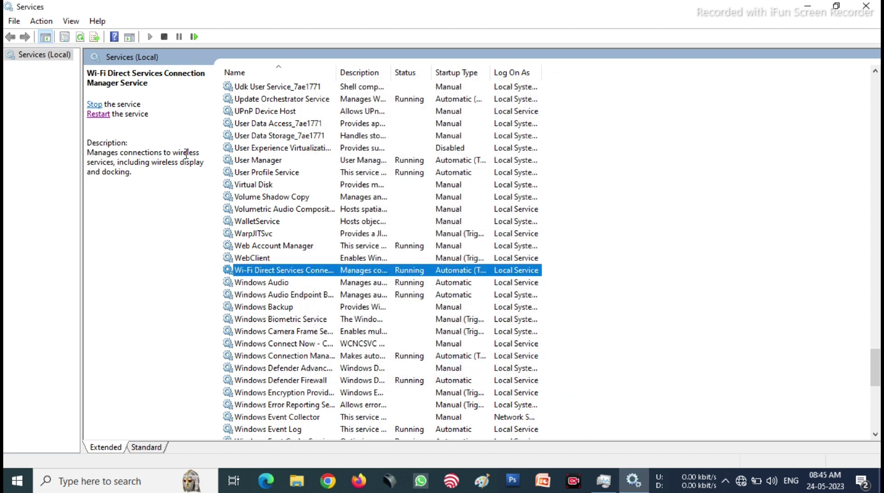
Close the Services and Task Manager windows and open the Network & Internet page in Windows Settings
left_click(866, 6)
left_click(435, 24)
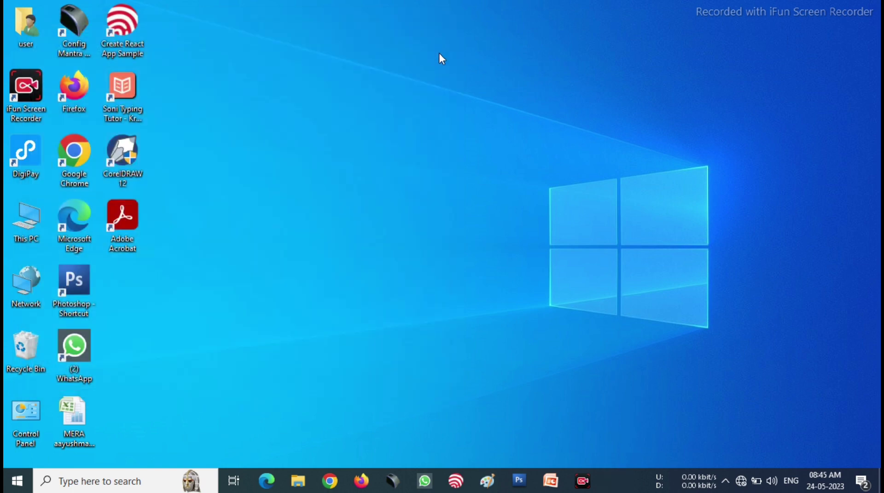
left_click(17, 481)
left_click(18, 420)
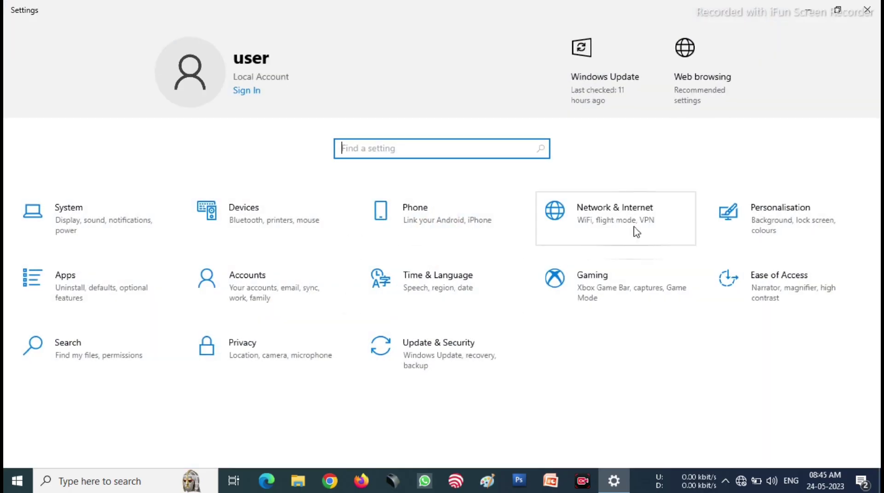
left_click(614, 214)
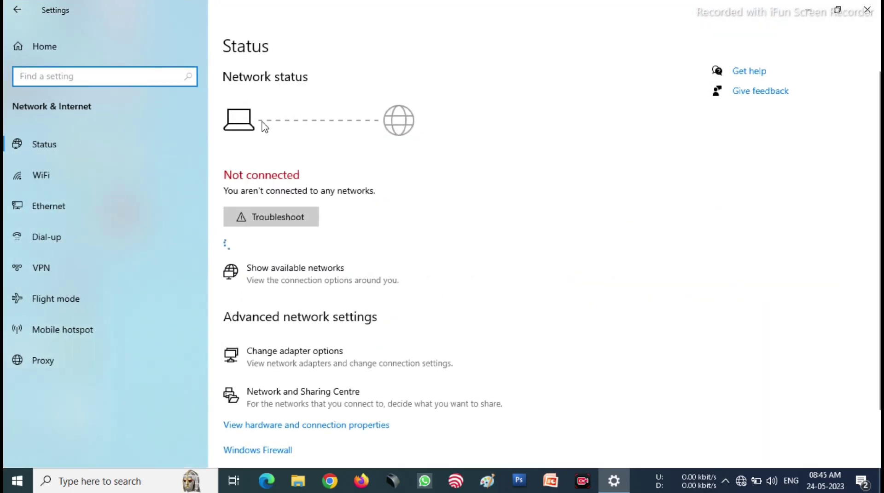
Run a confirmed Network reset, dismiss the sign-out notice and close Settings
scroll(337, 243, "down", 3)
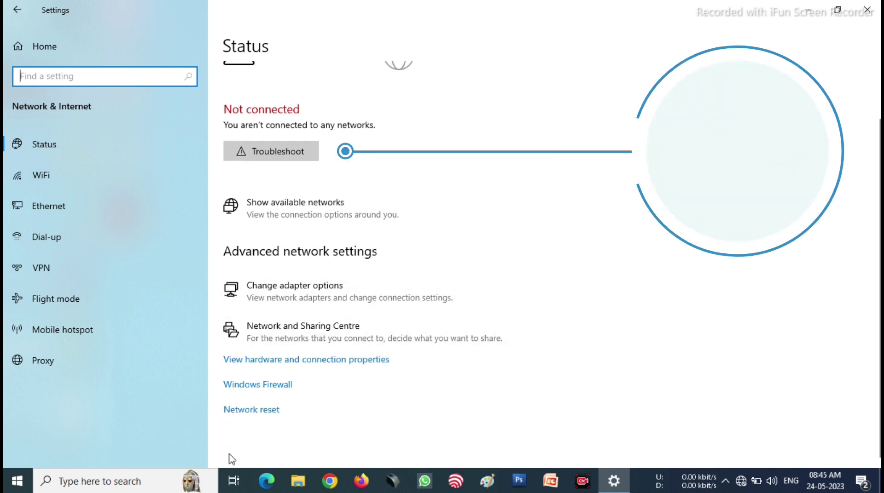
left_click(254, 414)
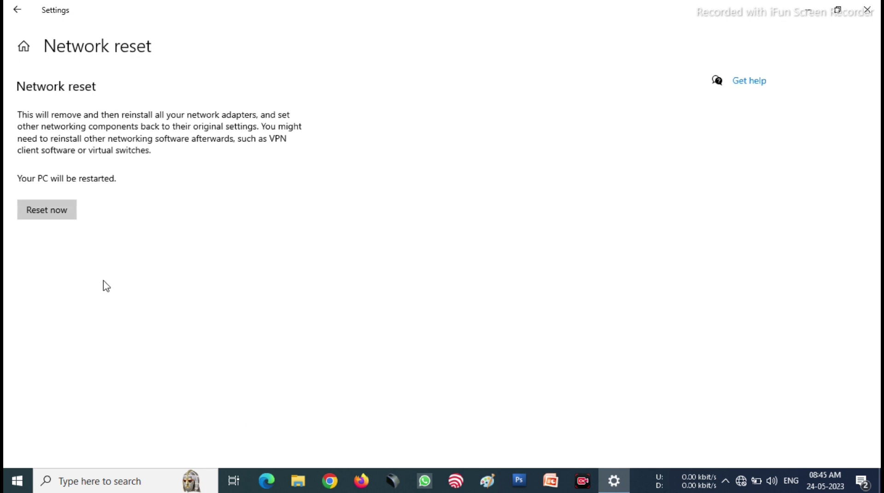
left_click(48, 210)
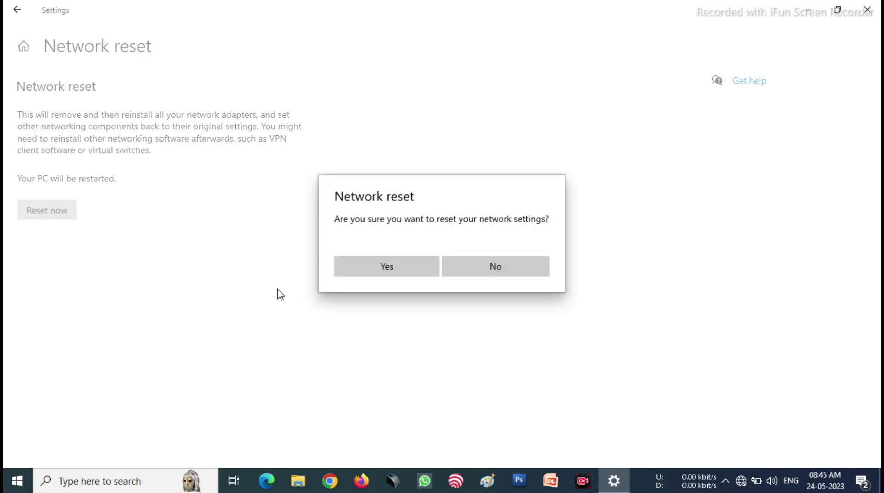
left_click(389, 262)
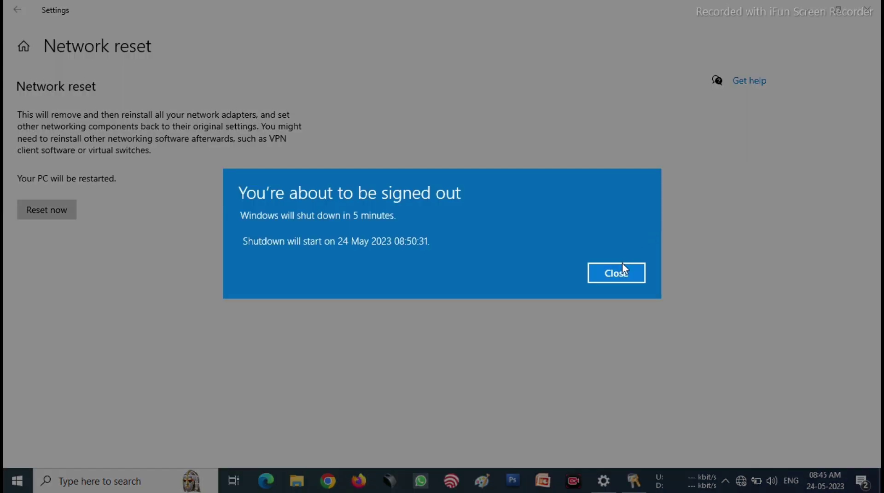
left_click(621, 272)
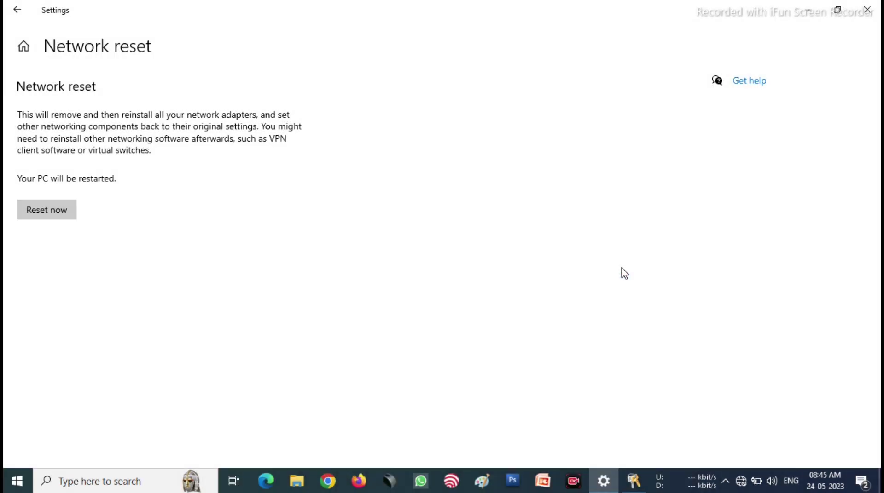
left_click(876, 7)
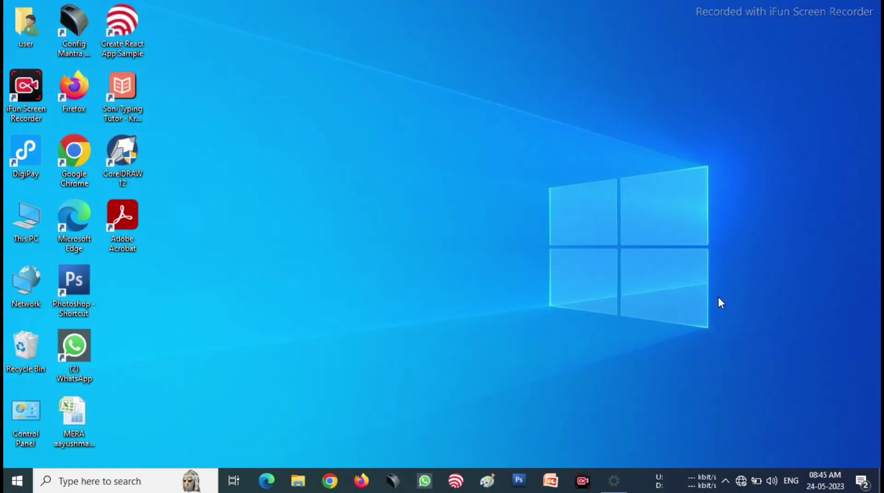
Check the network flyout for available WiFi connections and dismiss it
left_click(740, 483)
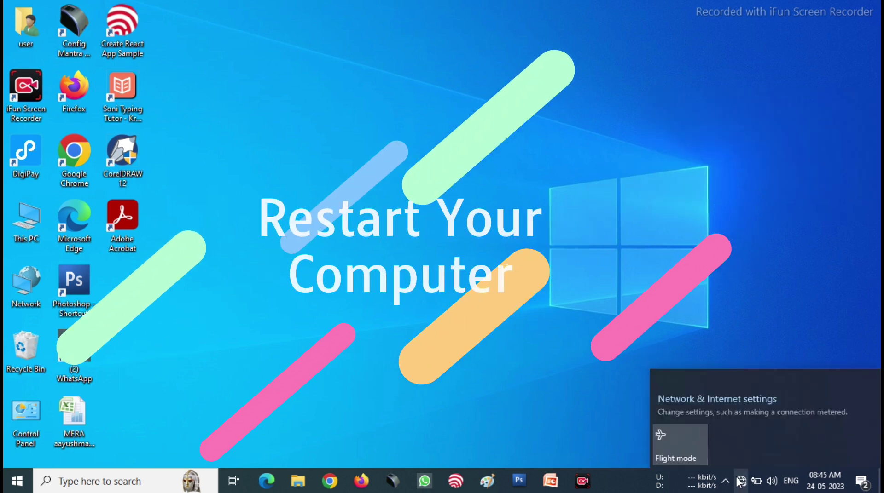
left_click(740, 484)
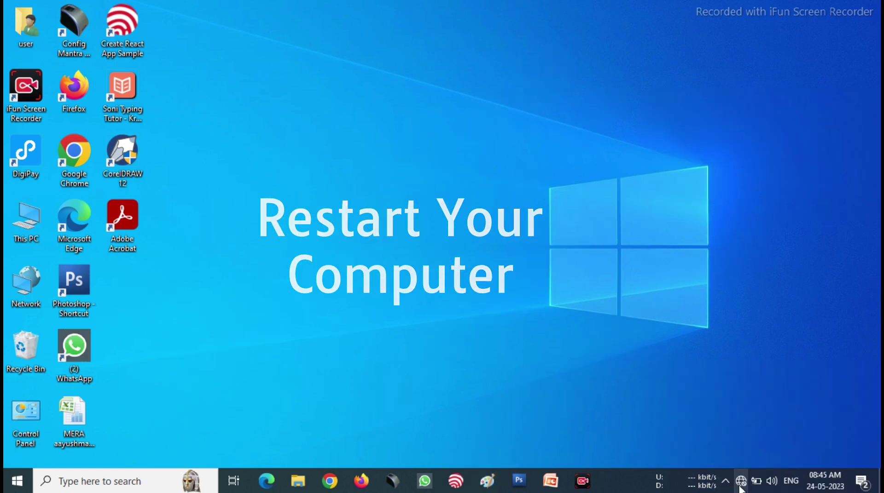
left_click(740, 483)
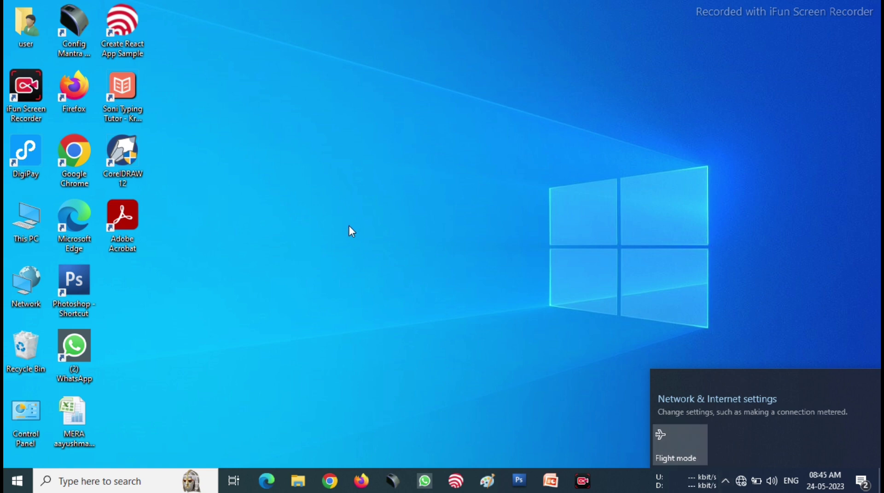
left_click(343, 258)
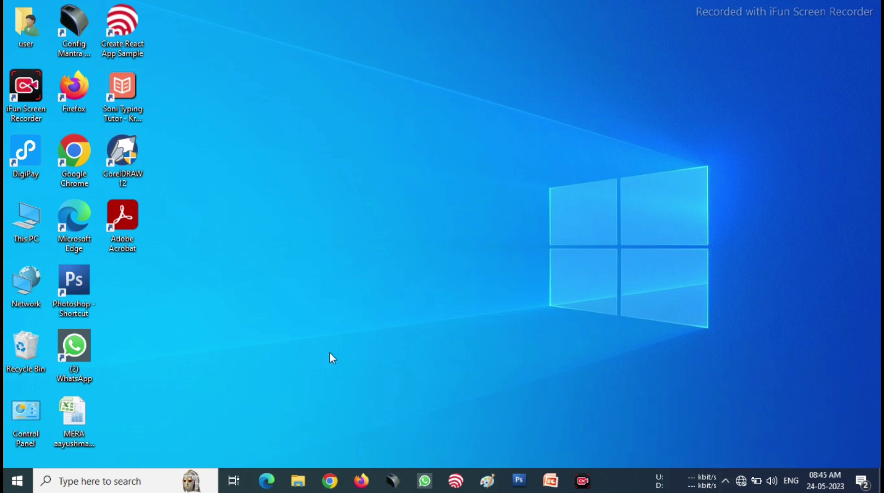
Open Google Chrome and enter the query "wifi driver download" in the Google search box without submitting it
left_click(326, 487)
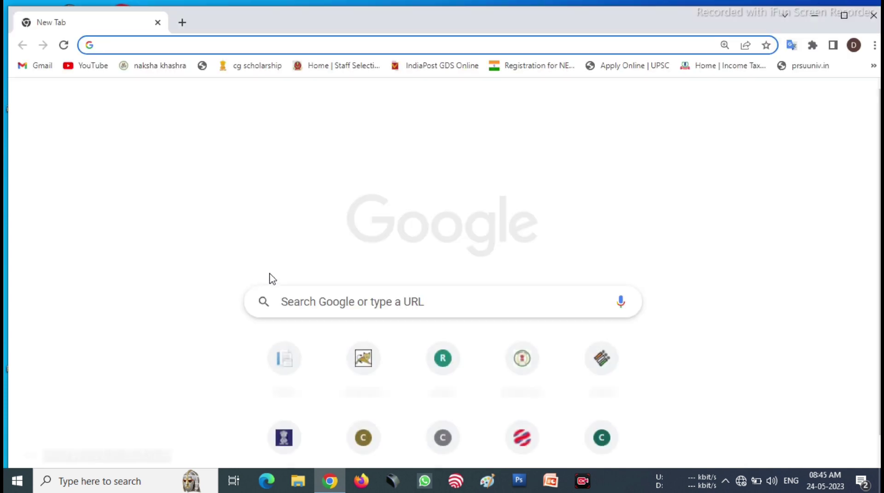
left_click(310, 303)
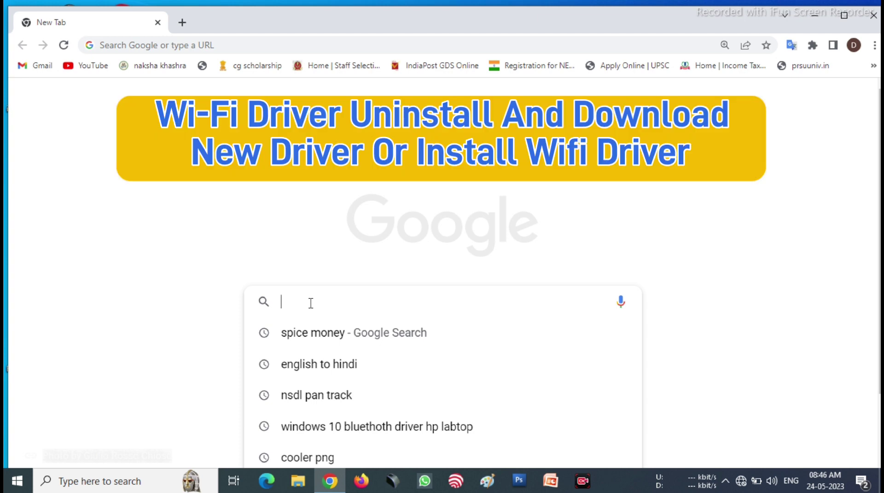
type("dr")
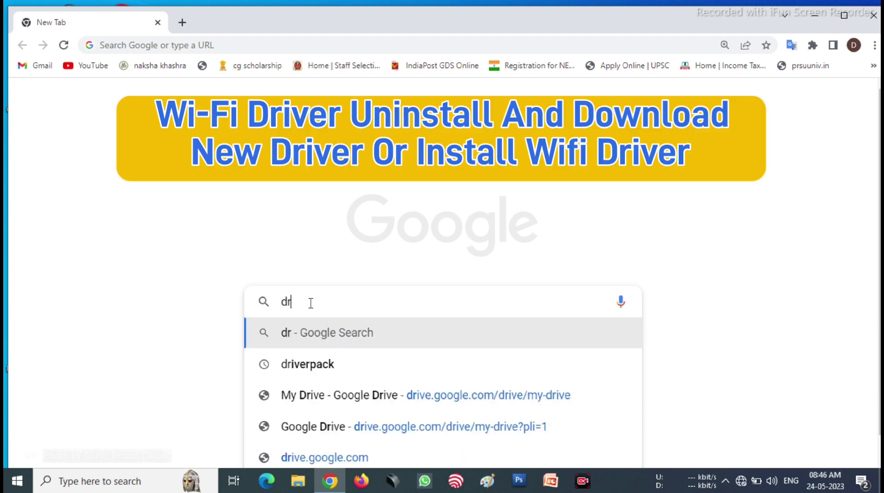
type("iver")
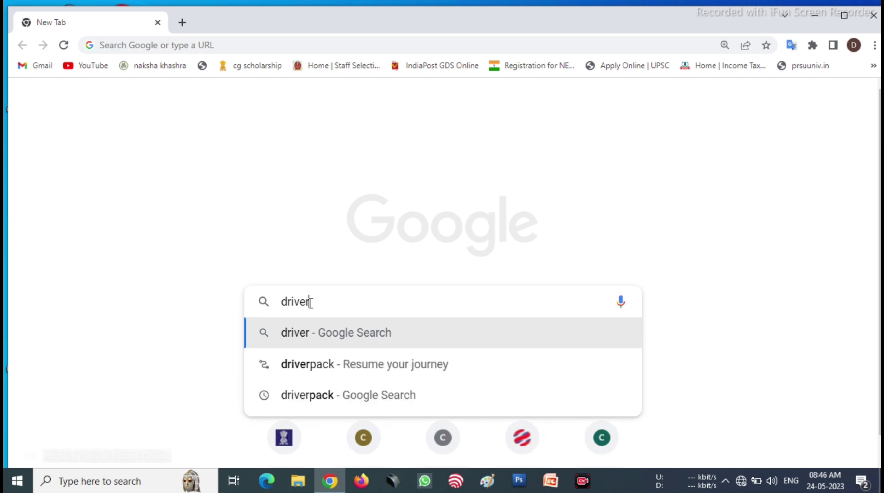
key("Home")
type("wifi")
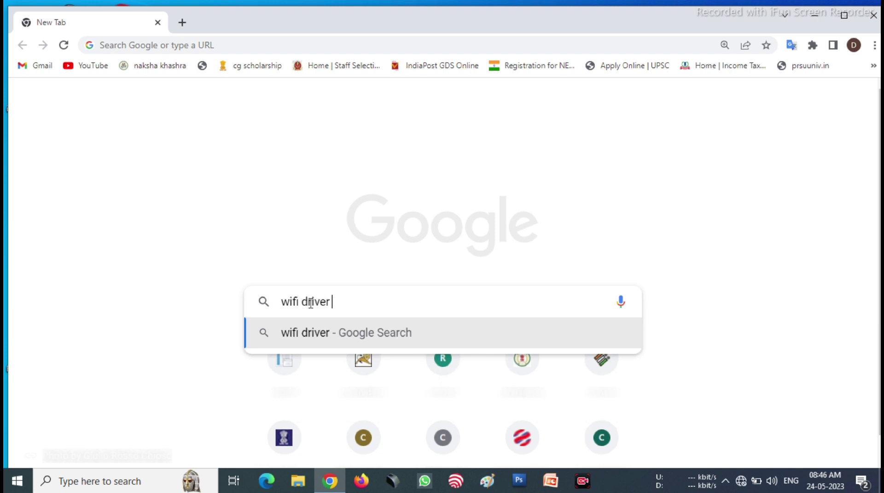
key("End")
type("d")
type("o")
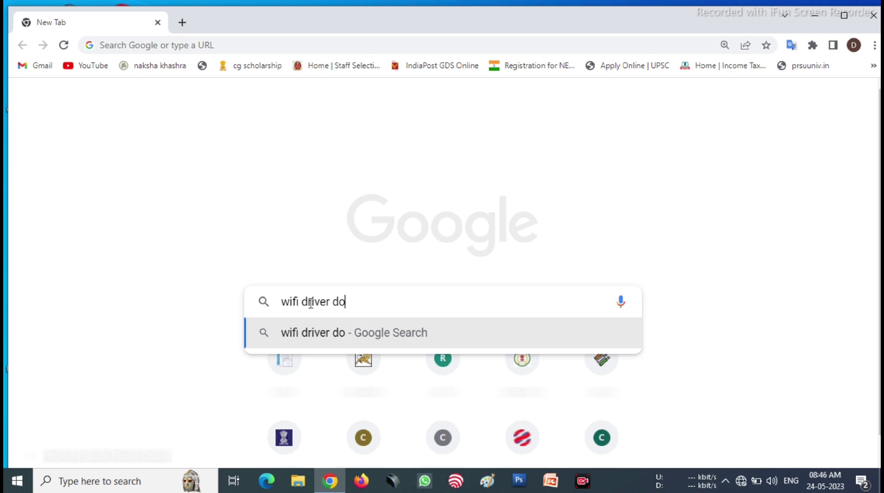
type("wnload")
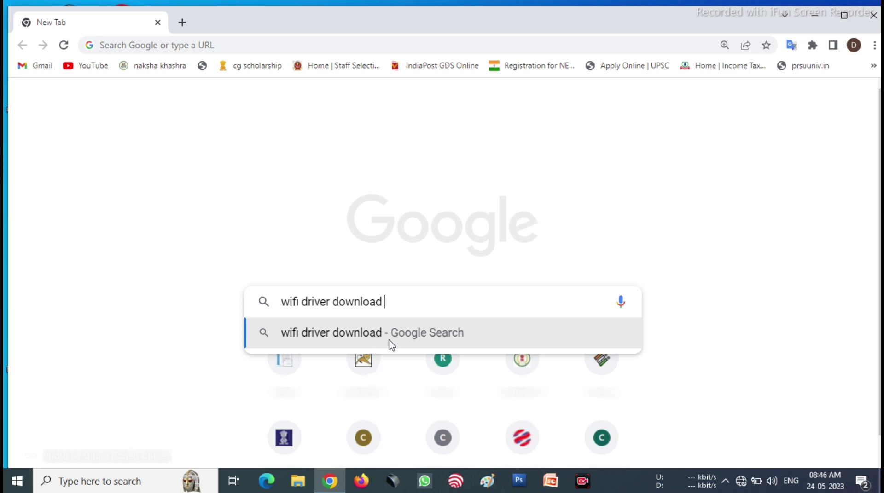
Add the model "hd 450" to the driver search query and close Chrome without running the search
type(" hd")
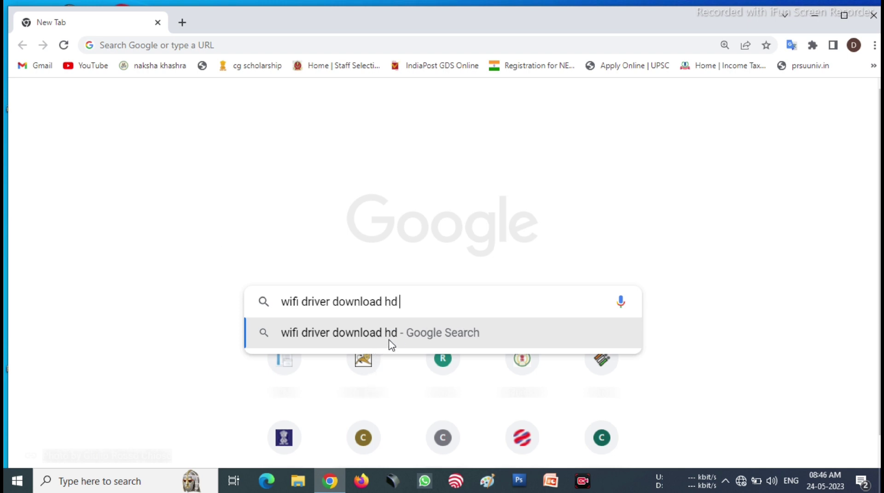
type(" 4")
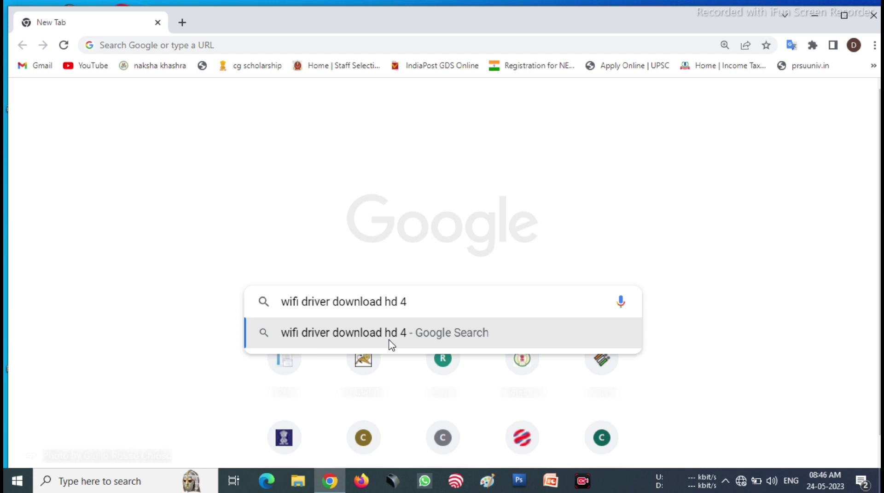
type("50")
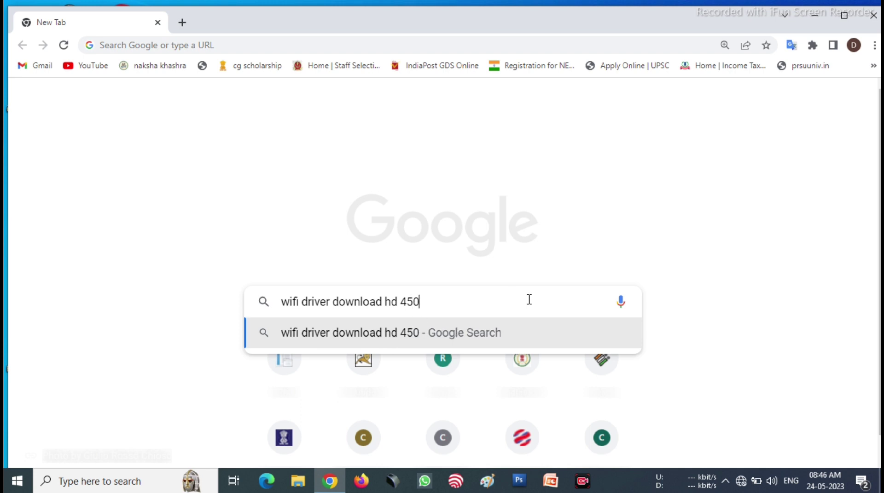
left_click(873, 15)
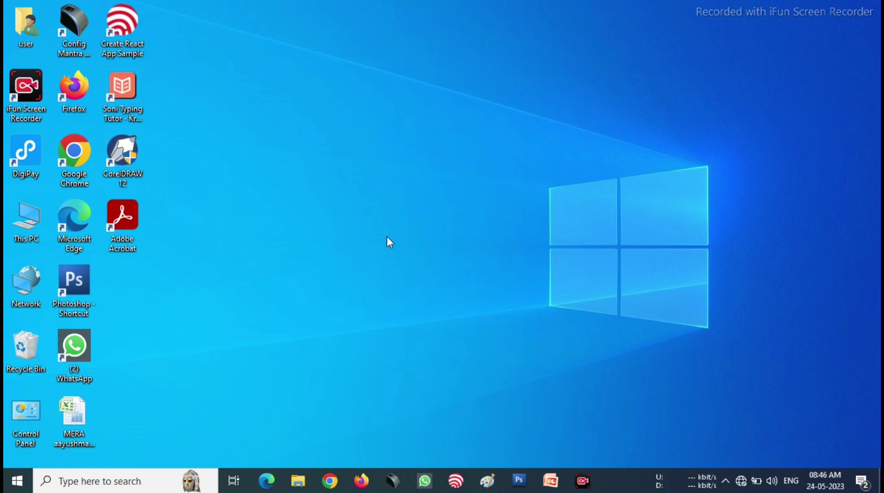